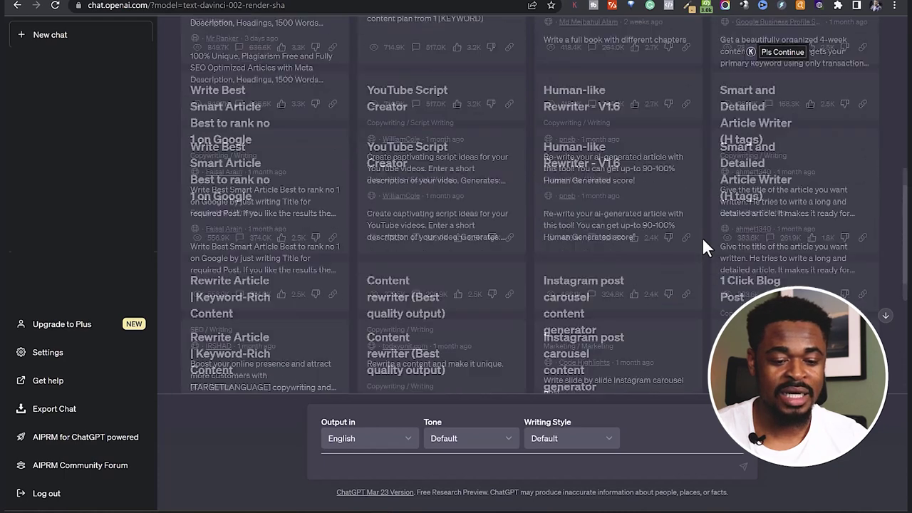
Browse the public AIPRM prompts and load the "Human Written |100% Unique |SEO Optimized Article" template
scroll(745, 205, "up", 5)
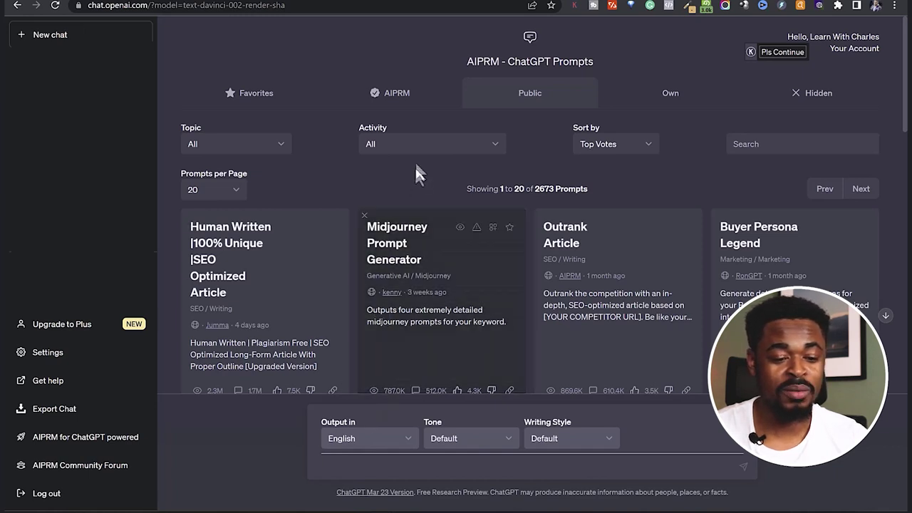
left_click_drag(504, 62, 506, 62)
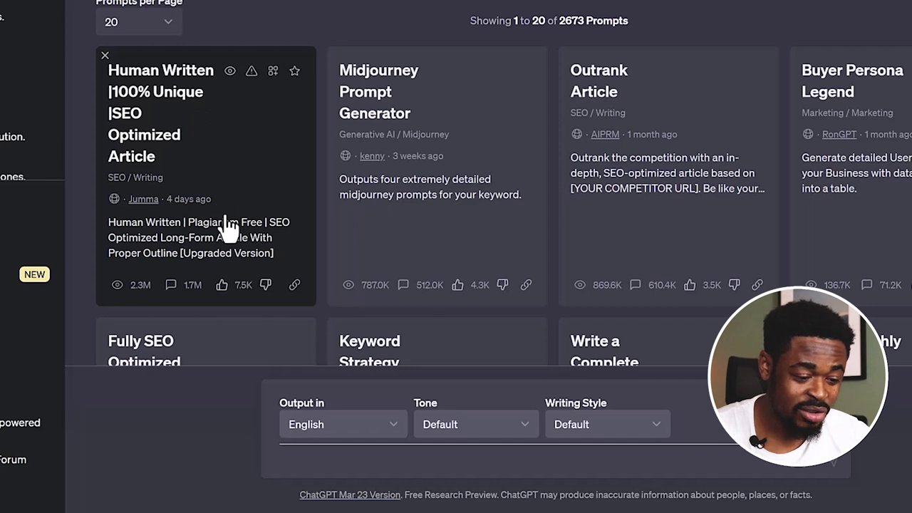
left_click(220, 188)
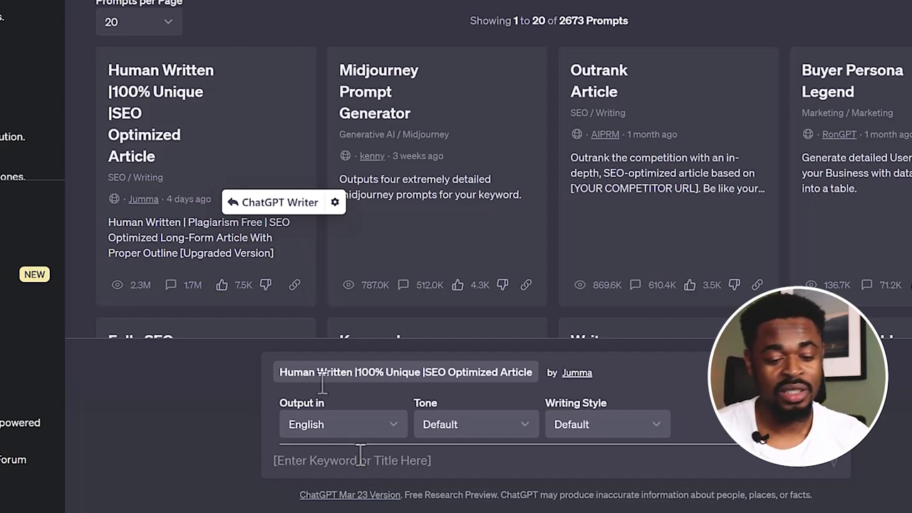
scroll(474, 195, "down", 15)
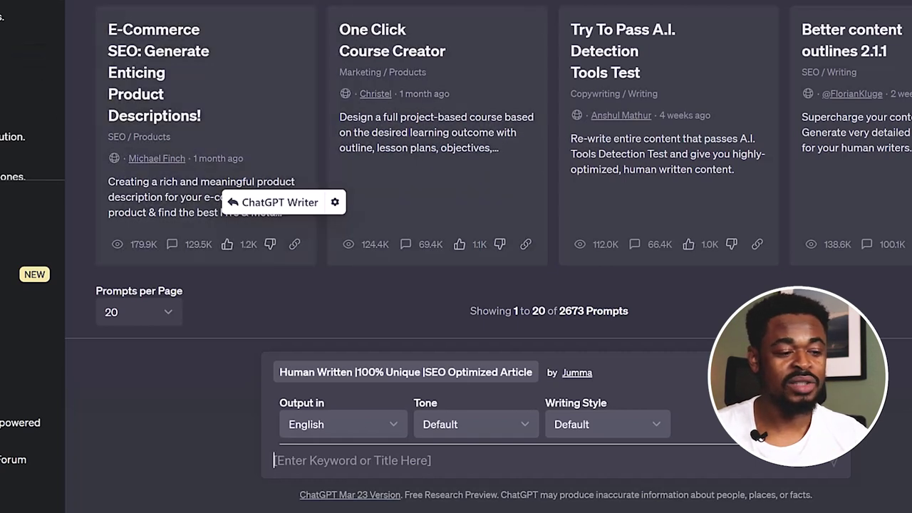
scroll(527, 242, "up", 1)
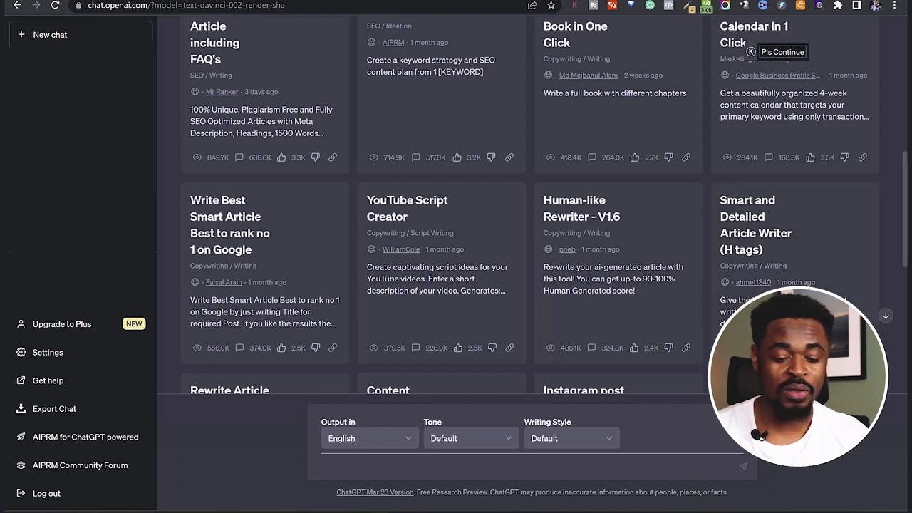
Submit the prompt "I am starting a blog. Give me a list of possible niches i could consider for my blog."
scroll(324, 466, "down", 6)
type("I am starting a blog. Give me a list of possible niches i could consider for my blog.")
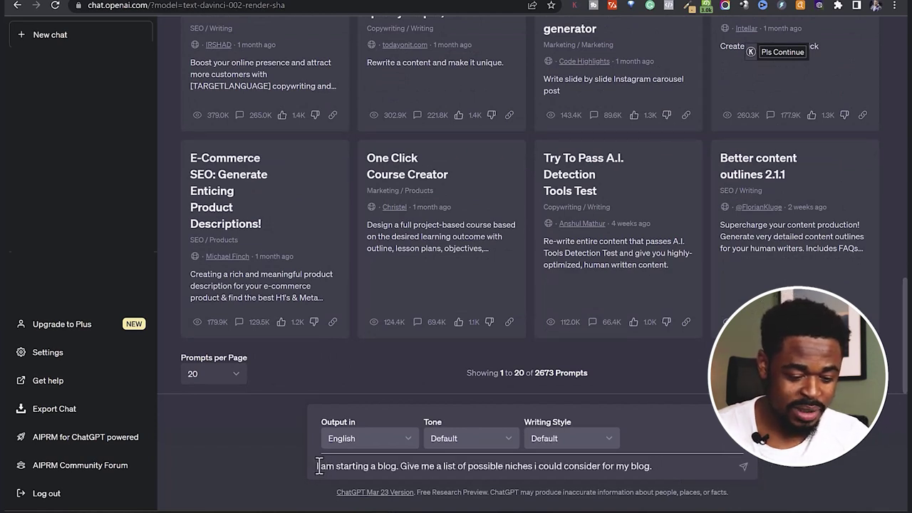
left_click(318, 467)
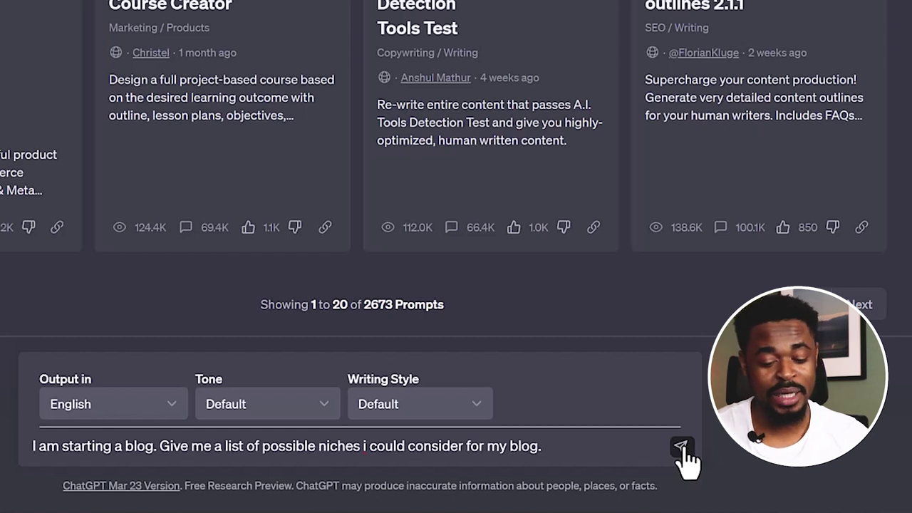
left_click(681, 447)
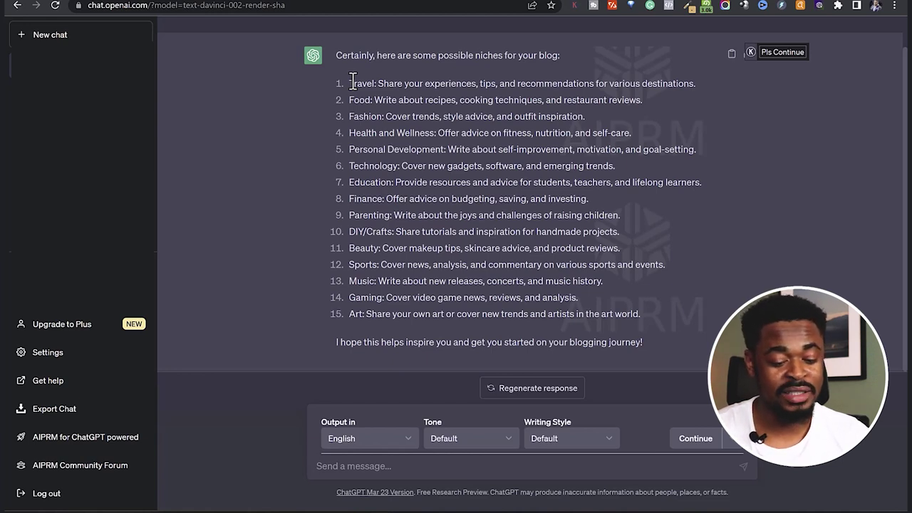
Submit "Give me reasons for considering each niche. Identify the target market. Create an audience and customer avatar for them."
left_click(432, 466)
type("Give me reasons for considering each niche. Identify the target market. Create an audience and customer avatar for them.")
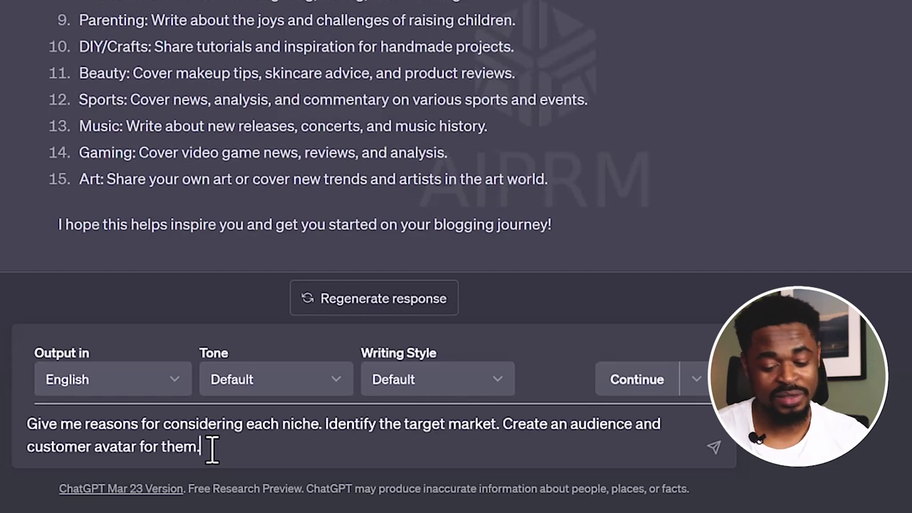
left_click(713, 446)
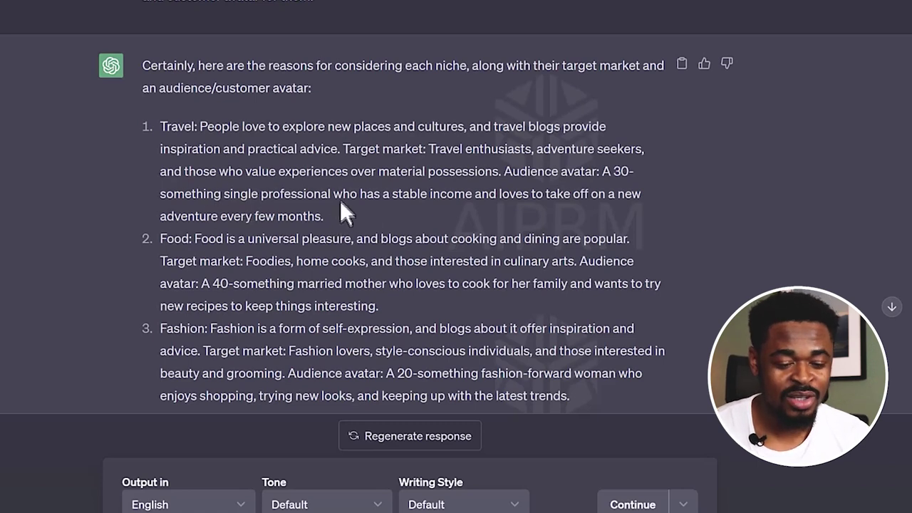
Read through the reasons, target markets and audience avatars given for each niche, comparing them with the original niche list
scroll(340, 201, "down", 1)
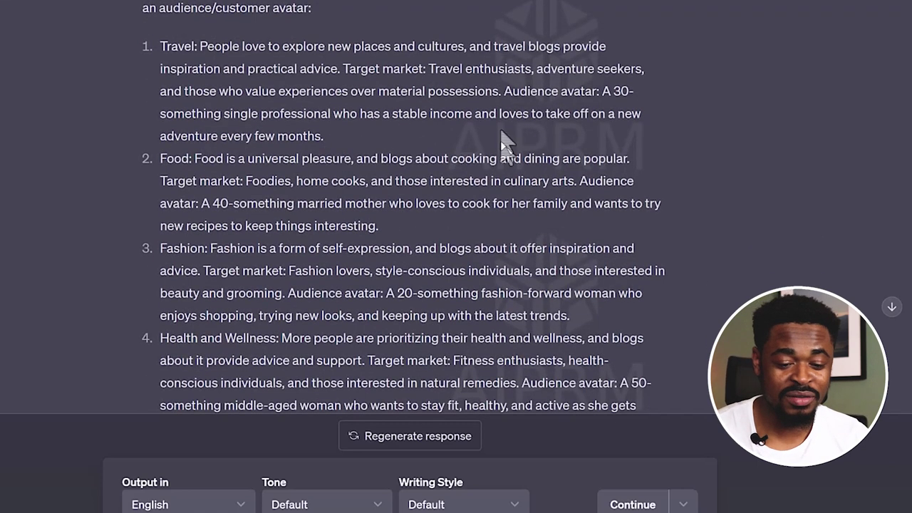
scroll(186, 118, "down", 2)
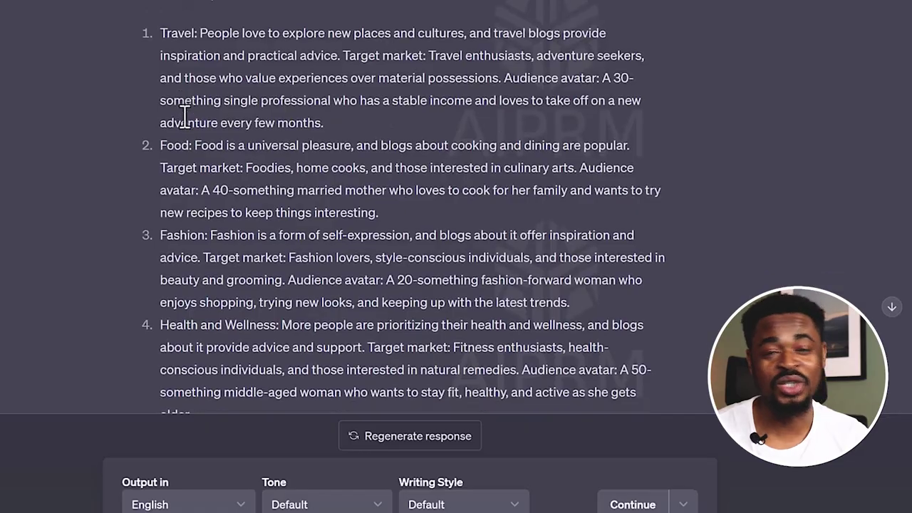
scroll(185, 110, "down", 4)
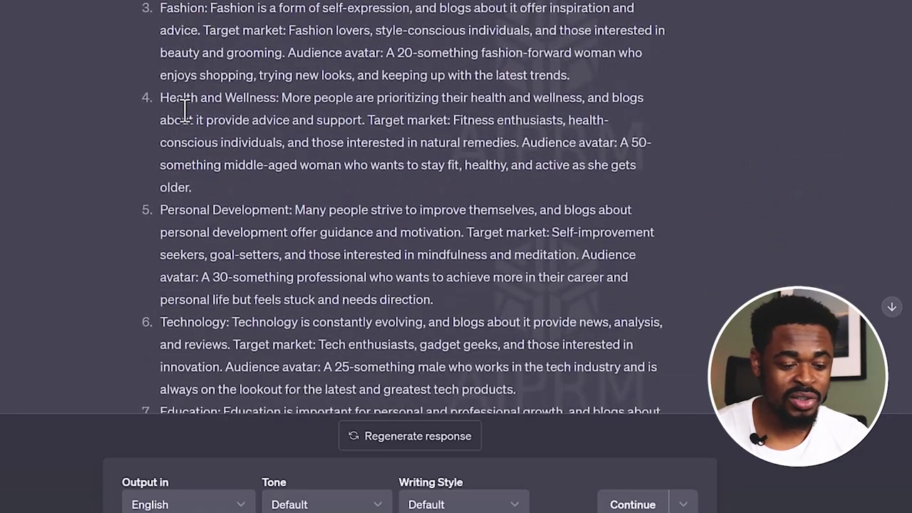
scroll(186, 111, "down", 4)
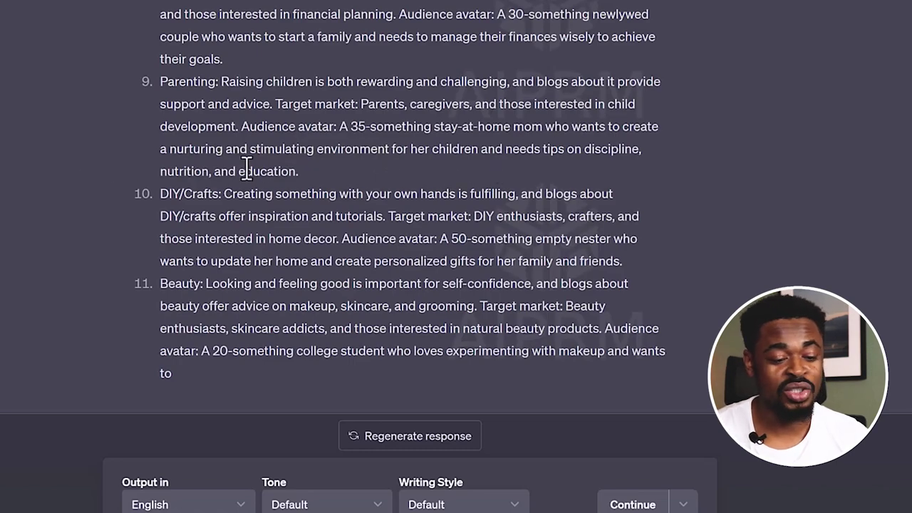
scroll(294, 214, "up", 1)
scroll(294, 207, "up", 12)
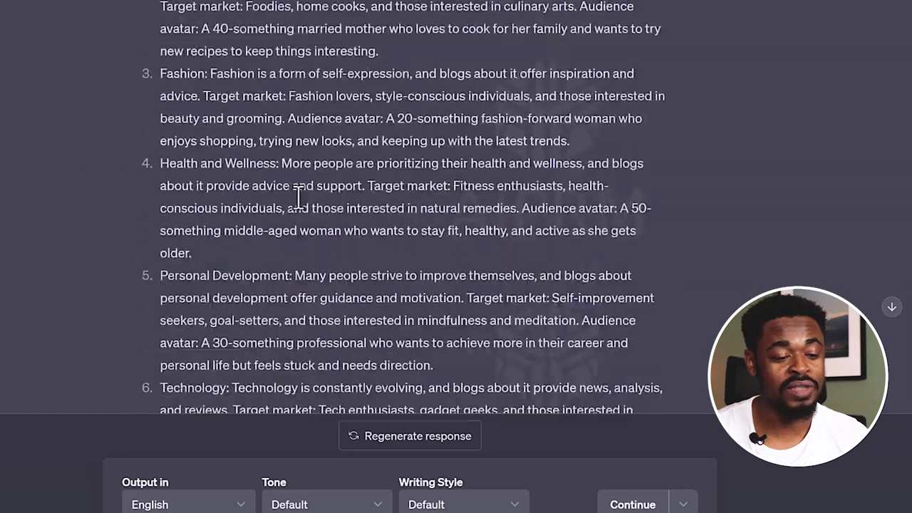
scroll(289, 167, "down", 3)
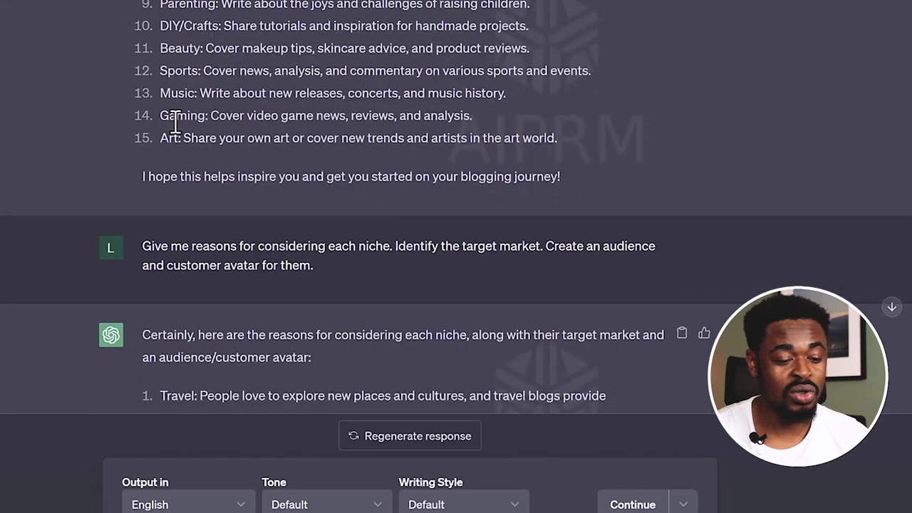
Ask the chat to please continue the cut-off answer after the Beauty niche
scroll(173, 179, "down", 15)
scroll(183, 413, "down", 2)
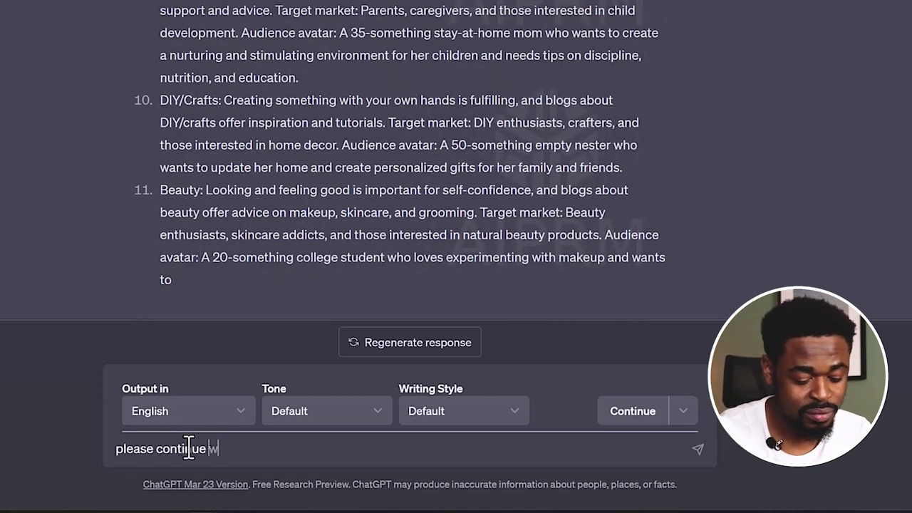
key("Return")
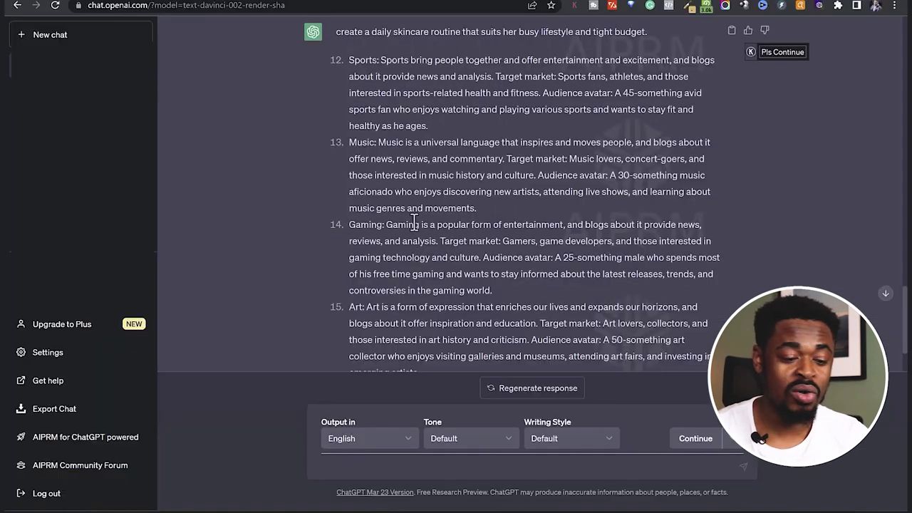
Submit the follow-up "Put it in a table format. Add serial number to the table." for the niche breakdown
scroll(412, 213, "down", 3)
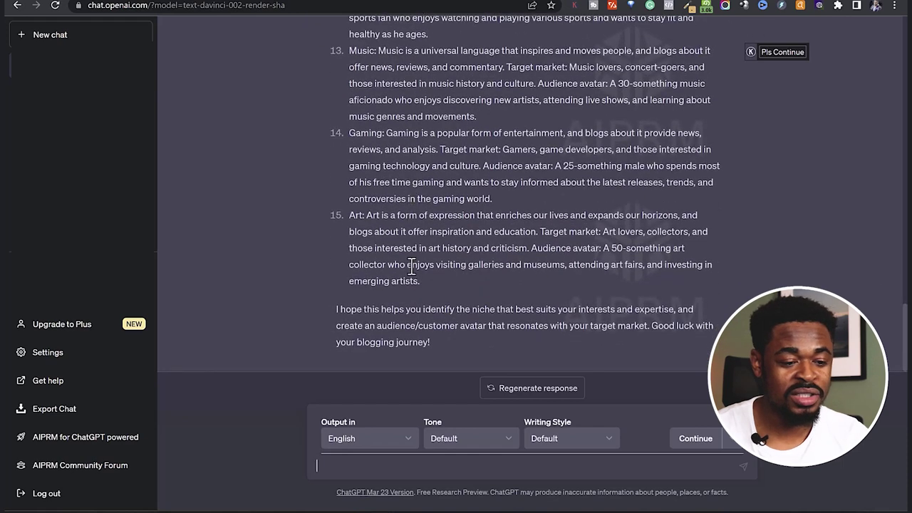
scroll(411, 264, "up", 2)
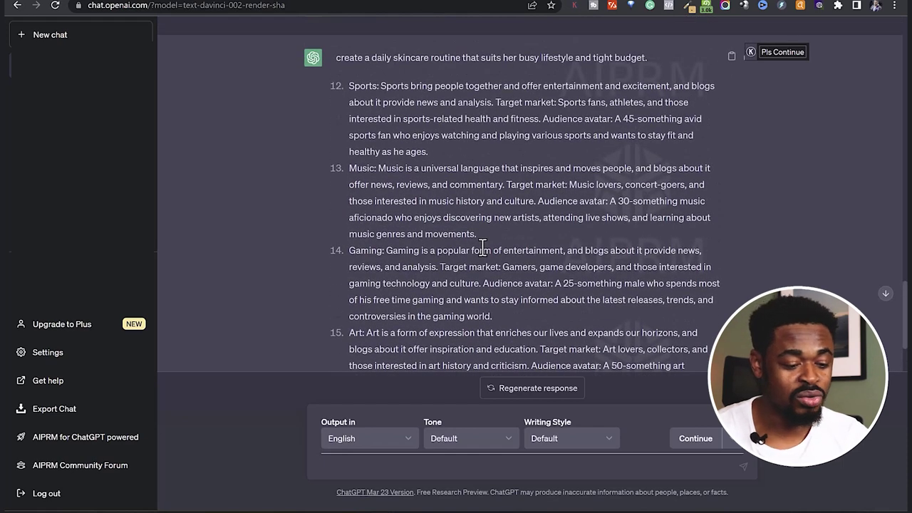
left_click(332, 463)
key("ctrl+v")
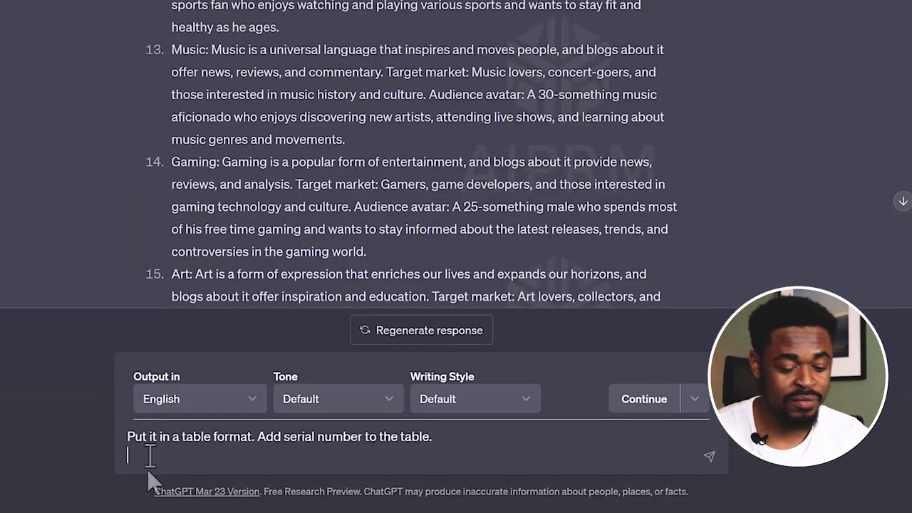
key("BackSpace")
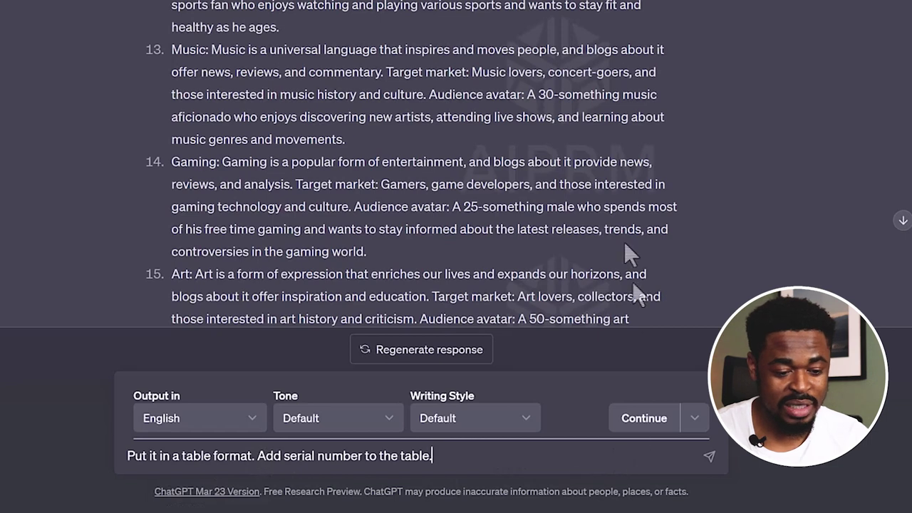
left_click(708, 460)
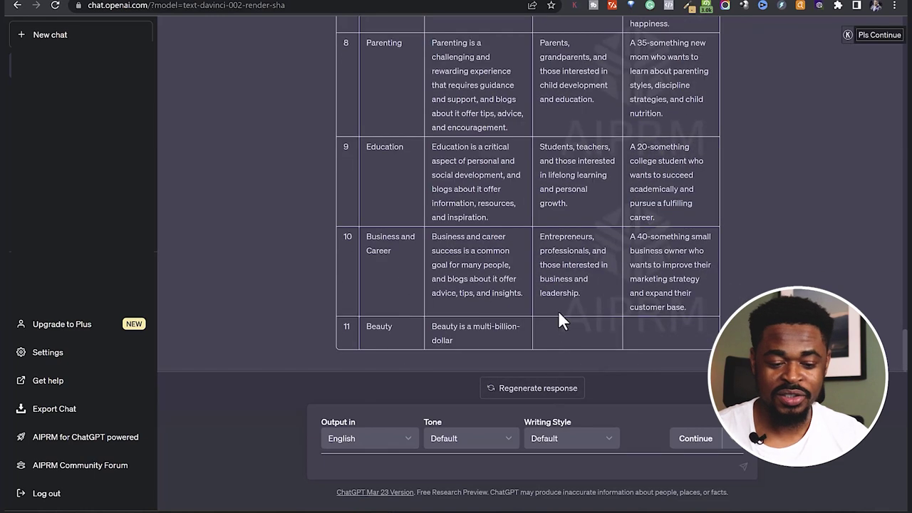
Send "please continue" to extend the table that stops at row 11
type("p")
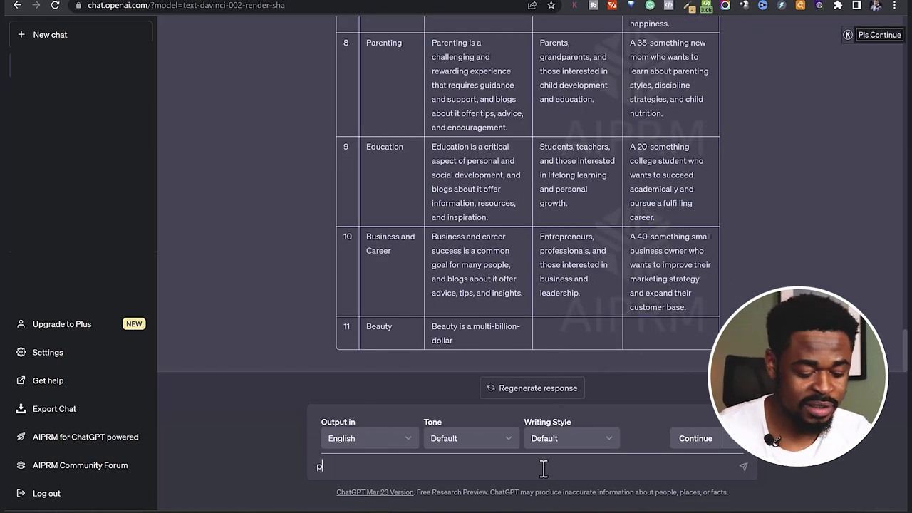
type("lease continue")
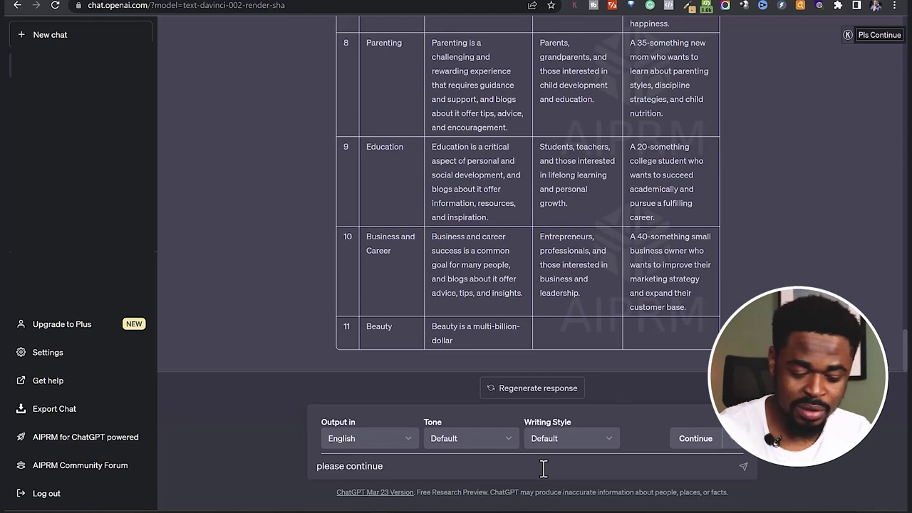
key("Return")
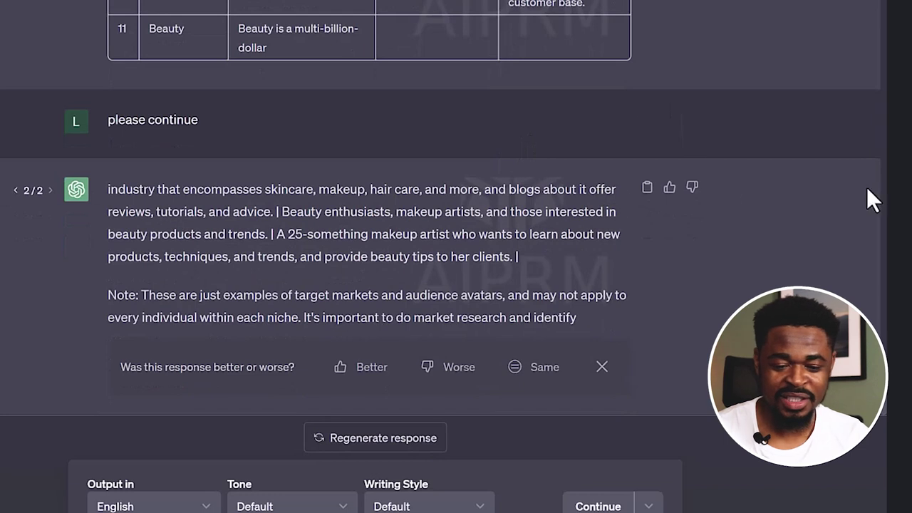
Edit the last continuation message to "please continue writing. use the table format" and resubmit it
left_click(646, 126)
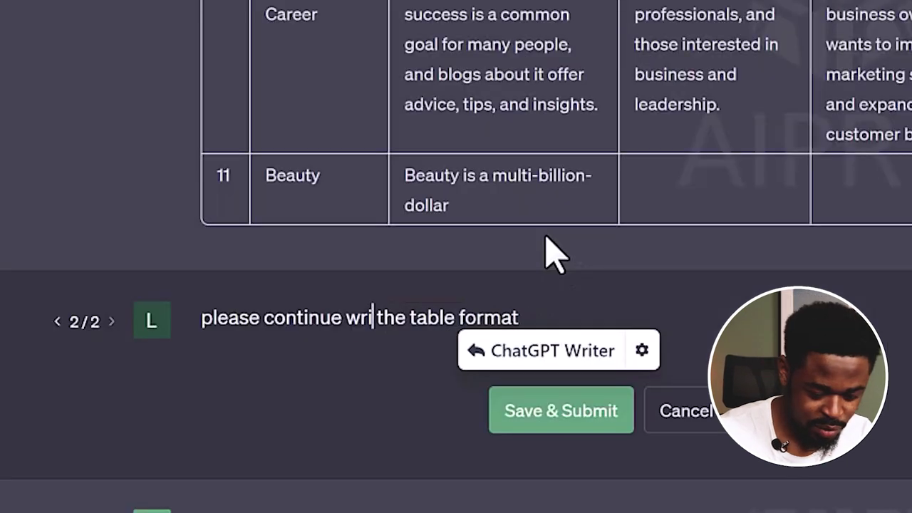
type("ting")
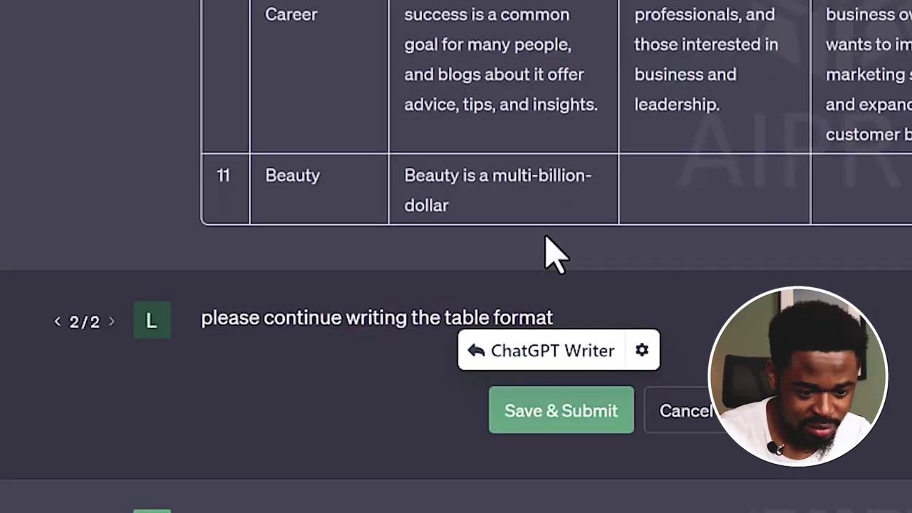
type(". use")
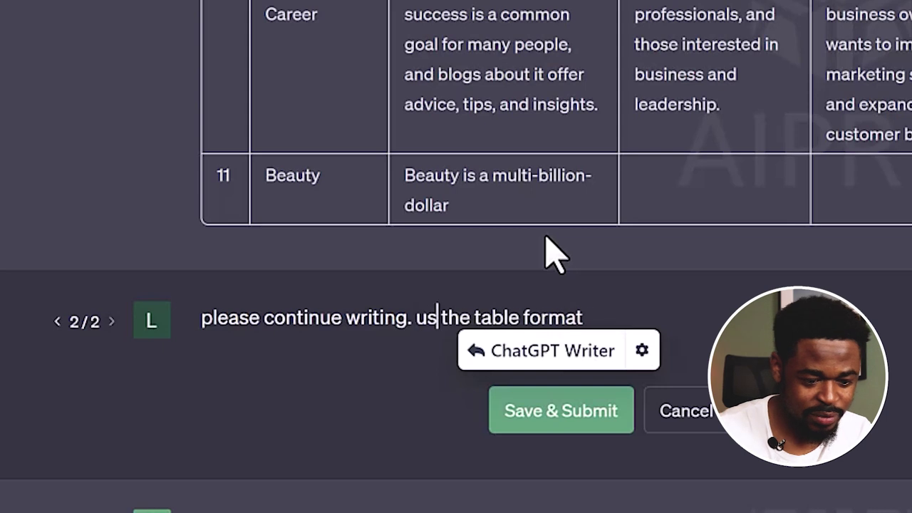
left_click(604, 431)
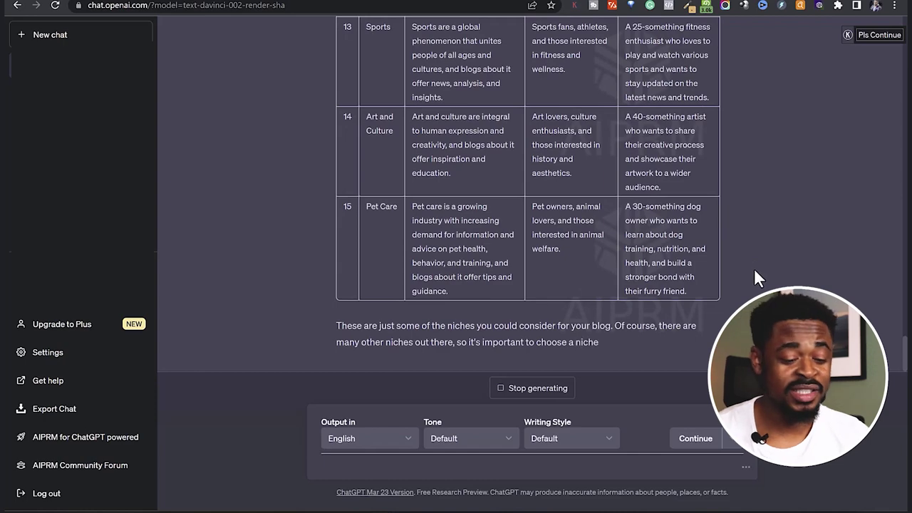
Review the niche tables, checking each niche's reason for considering, target market and audience avatar
scroll(753, 268, "up", 4)
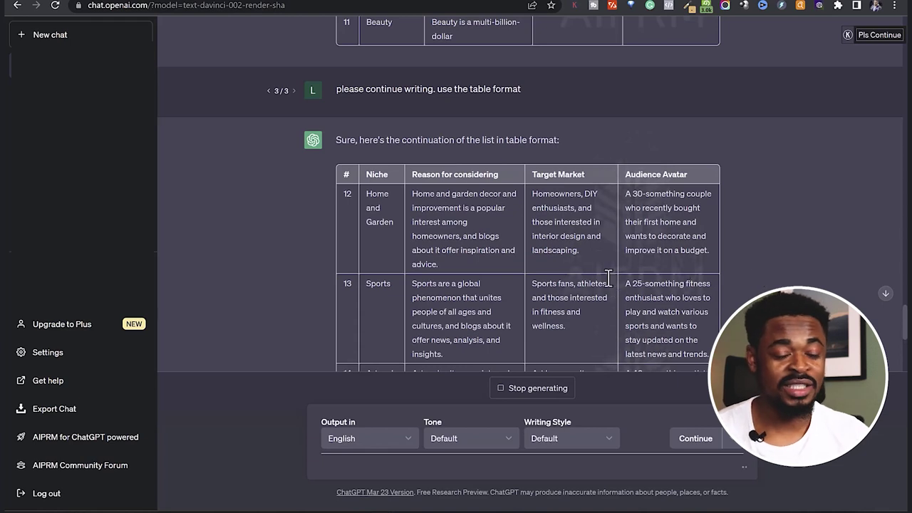
scroll(607, 268, "down", 1)
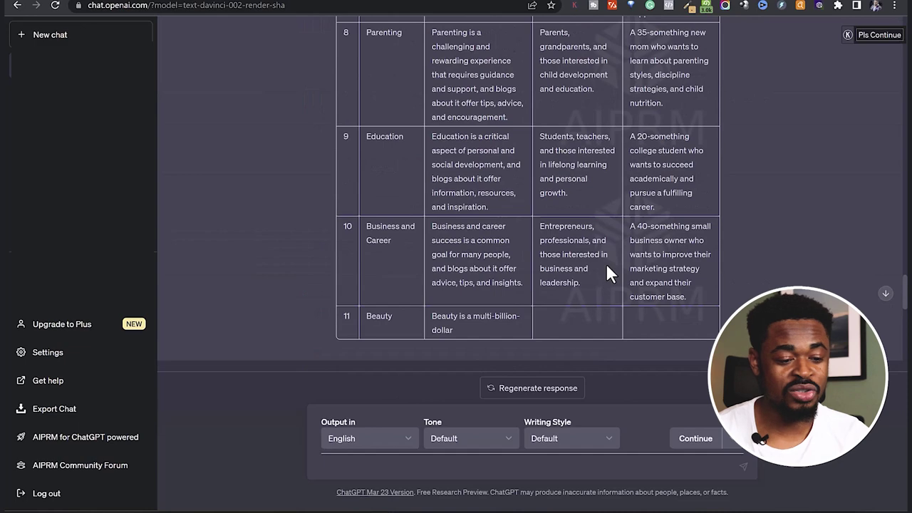
scroll(607, 270, "up", 7)
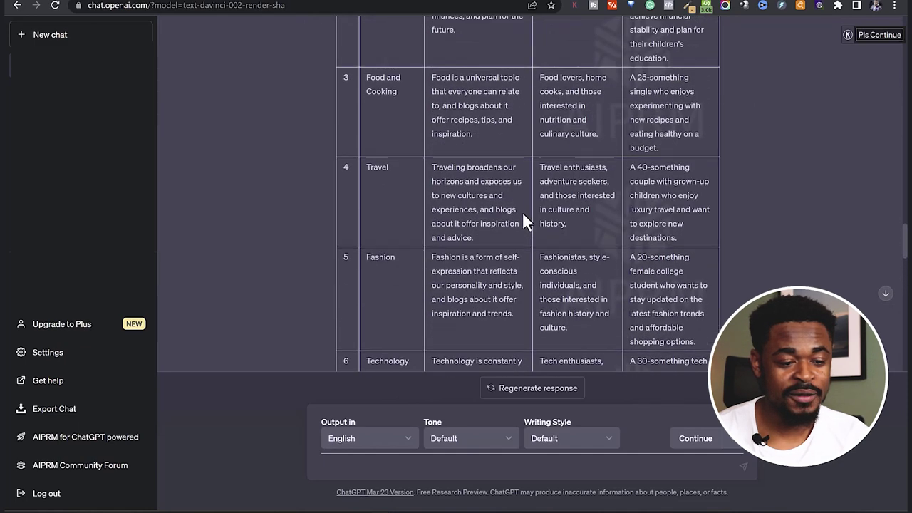
scroll(522, 212, "up", 4)
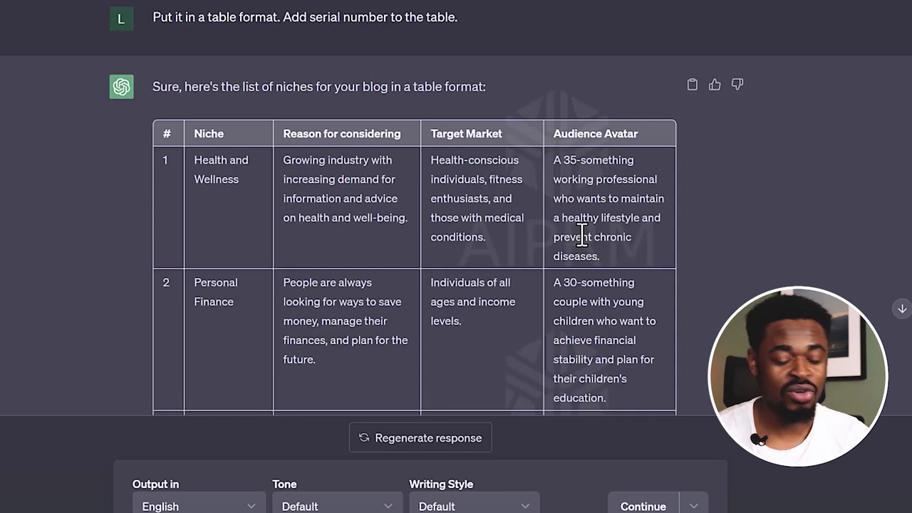
scroll(588, 246, "down", 2)
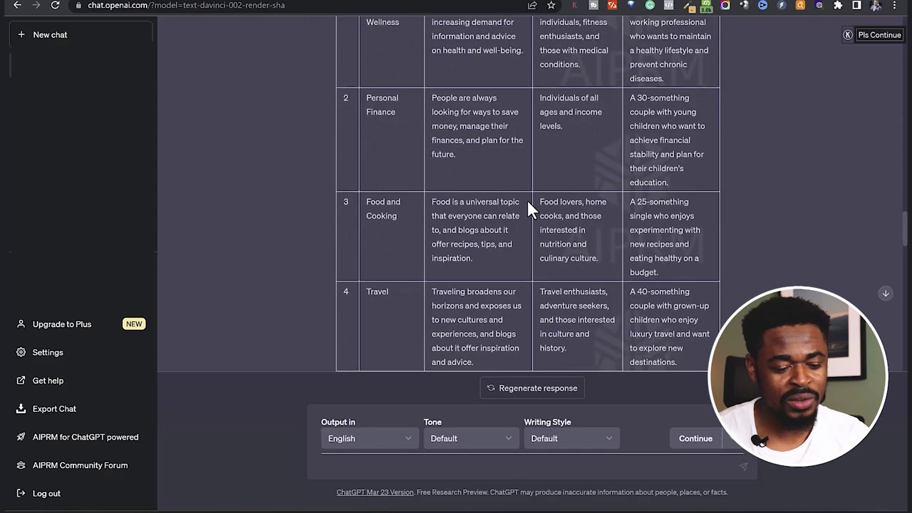
Submit "Act as an expert blog writer/publisher. Based on the reasons, target market and audience/customer avatar, Give me topic ideas for number 13."
scroll(527, 200, "down", 12)
scroll(527, 203, "down", 2)
scroll(527, 203, "up", 4)
scroll(527, 207, "down", 3)
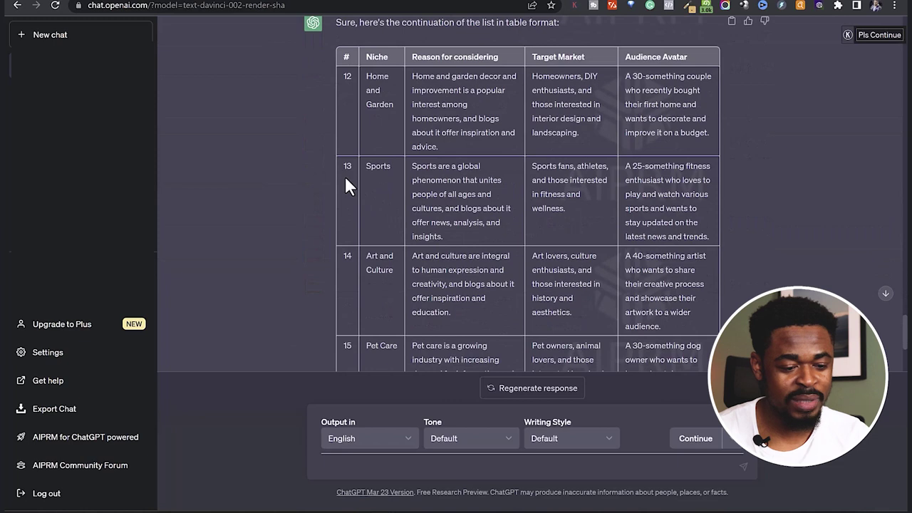
type("Act as an expert blog writer/publisher. Based on the reasons, target market and audience/customer avatar, Give me topic ideas for number 13.")
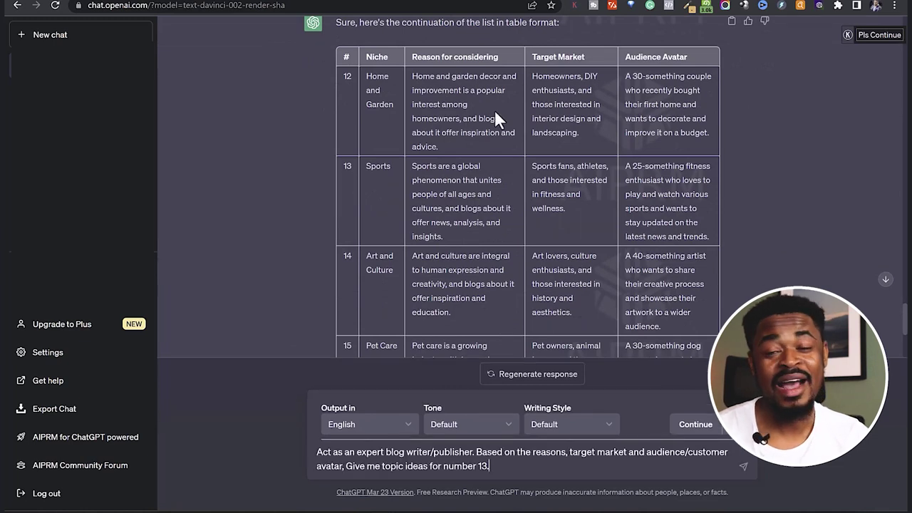
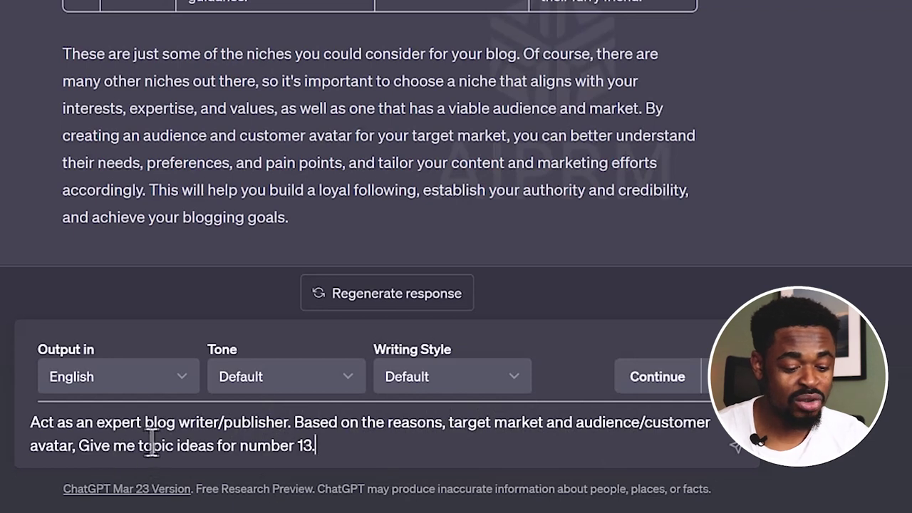
scroll(142, 97, "up", 5)
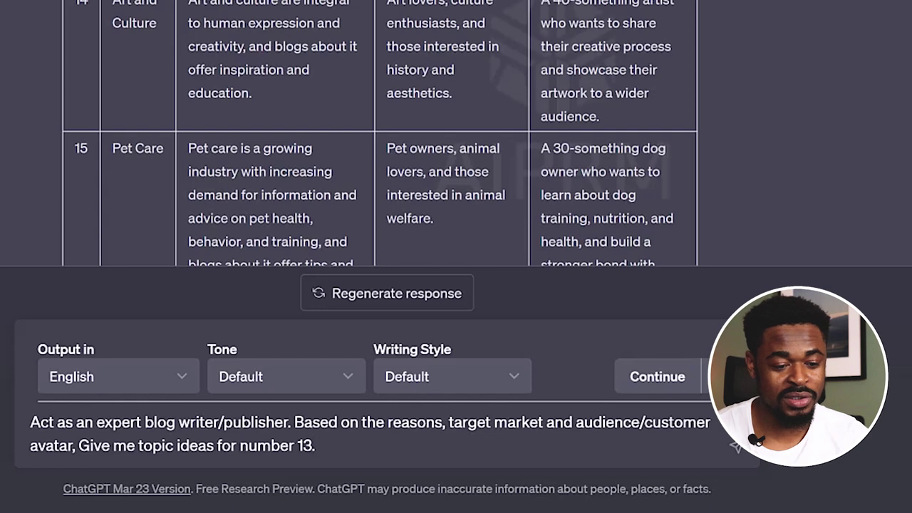
key("Return")
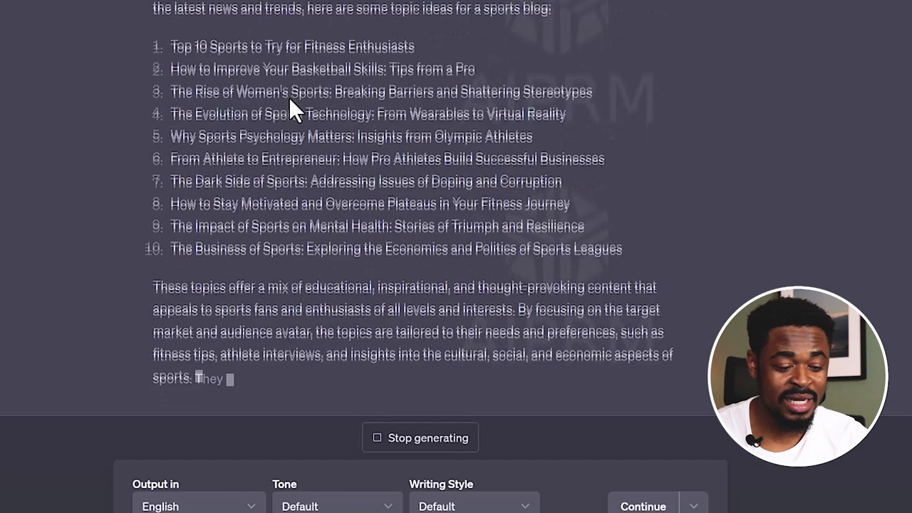
Copy the second sports blog topic, "How to Improve Your Basketball Skills: Tips from a Pro", from the list of ideas
scroll(440, 143, "up", 1)
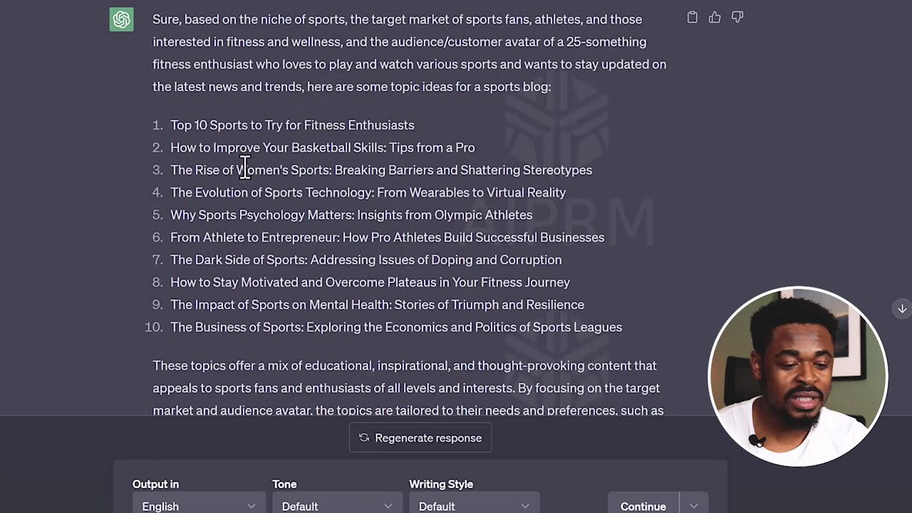
scroll(236, 159, "down", 2)
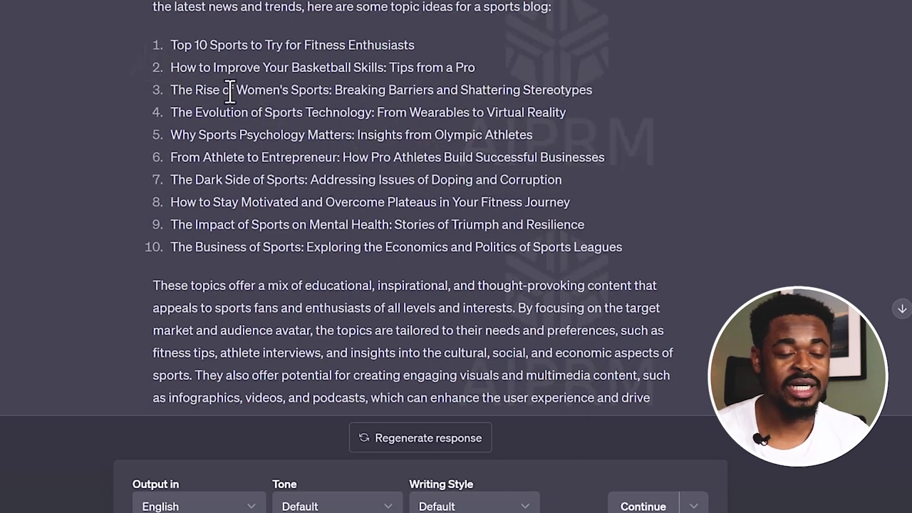
left_click_drag(170, 45, 271, 135)
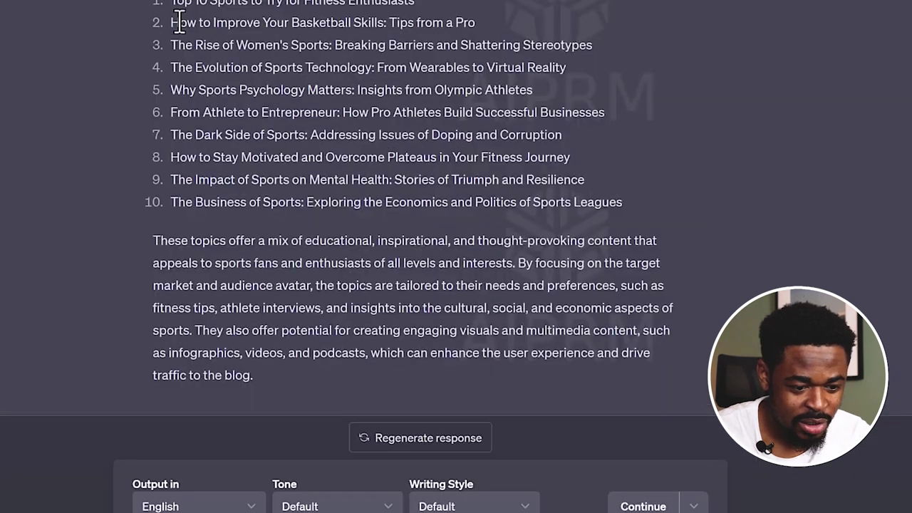
left_click_drag(180, 21, 480, 27)
right_click(463, 27)
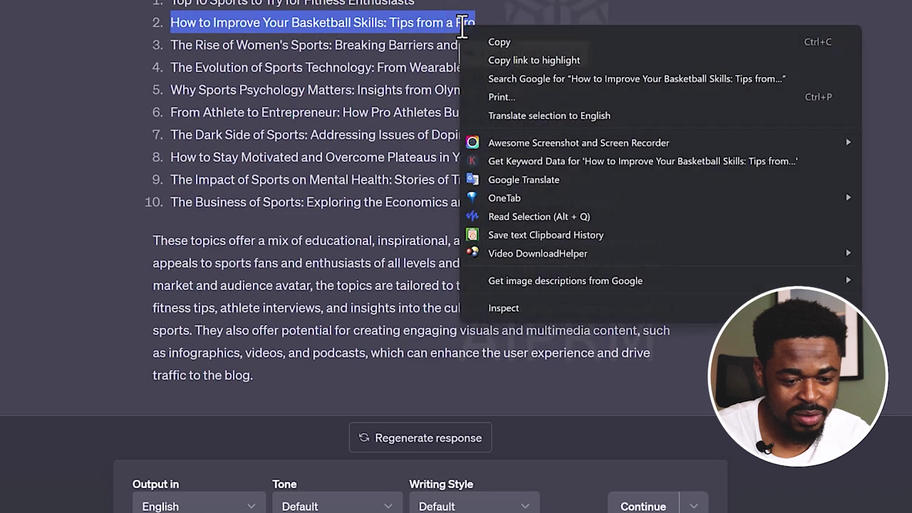
left_click(483, 44)
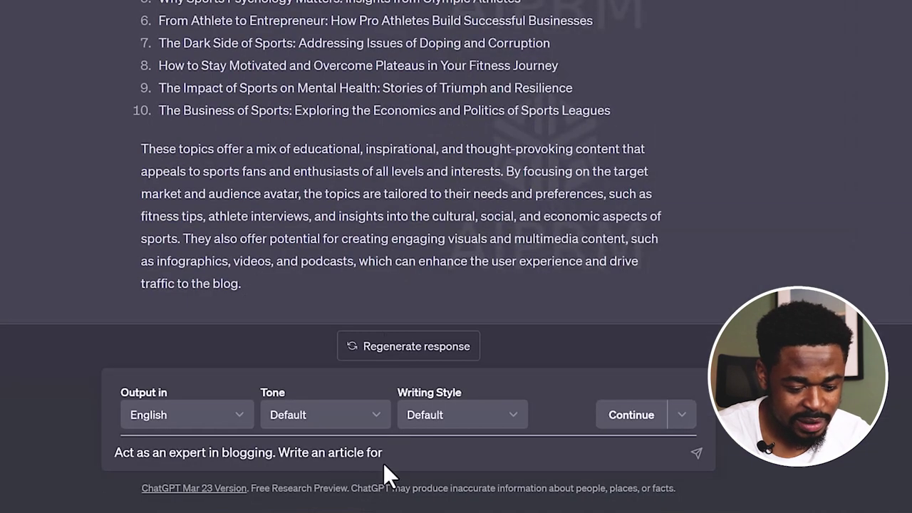
Submit the prompt "Act as an expert in blogging. Write an article on "How to Improve Your Basketball Skills: Tips from a Pro""
type("\"")
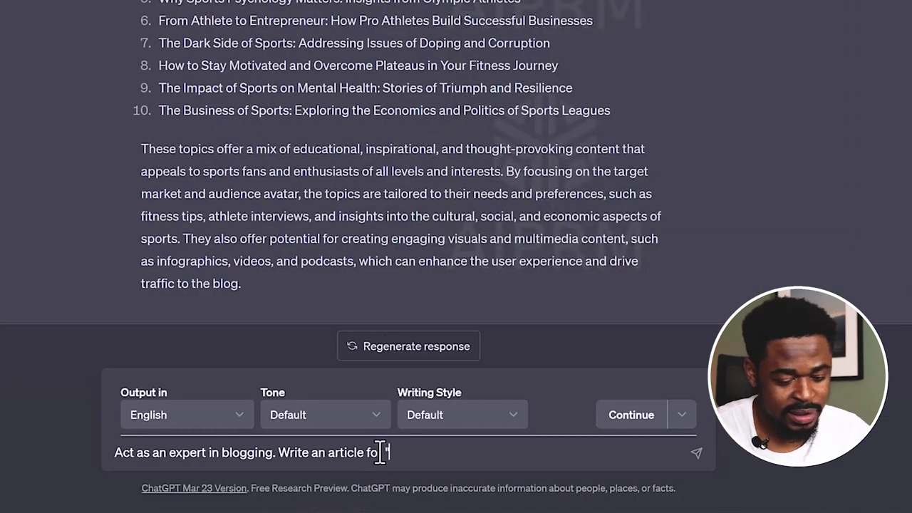
key("ctrl+v")
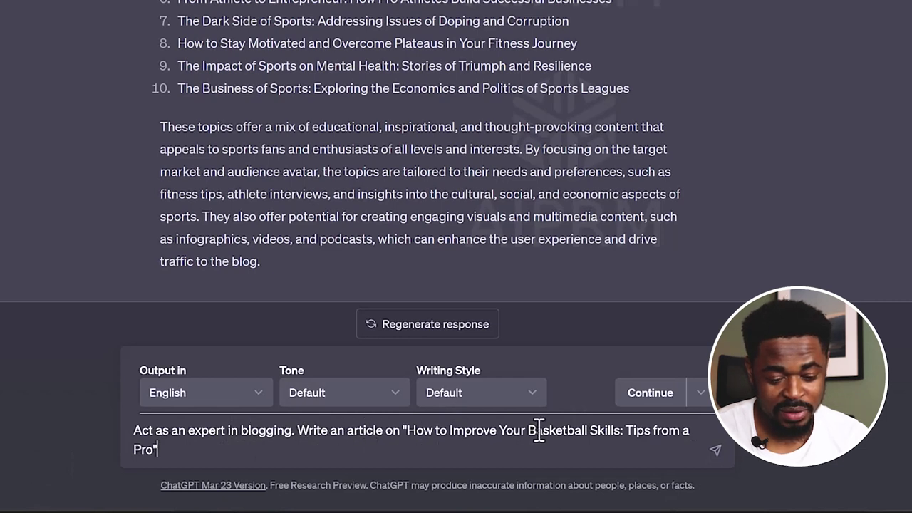
left_click(717, 452)
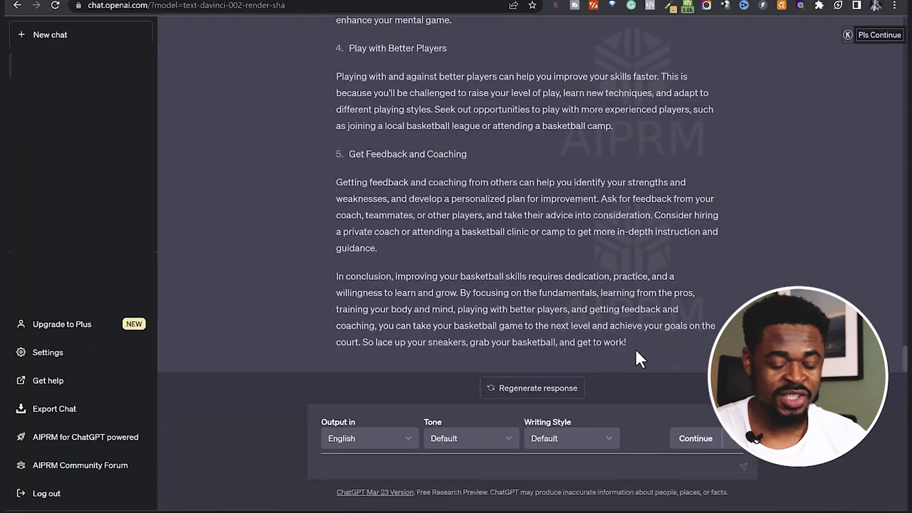
left_click_drag(639, 340, 353, 68)
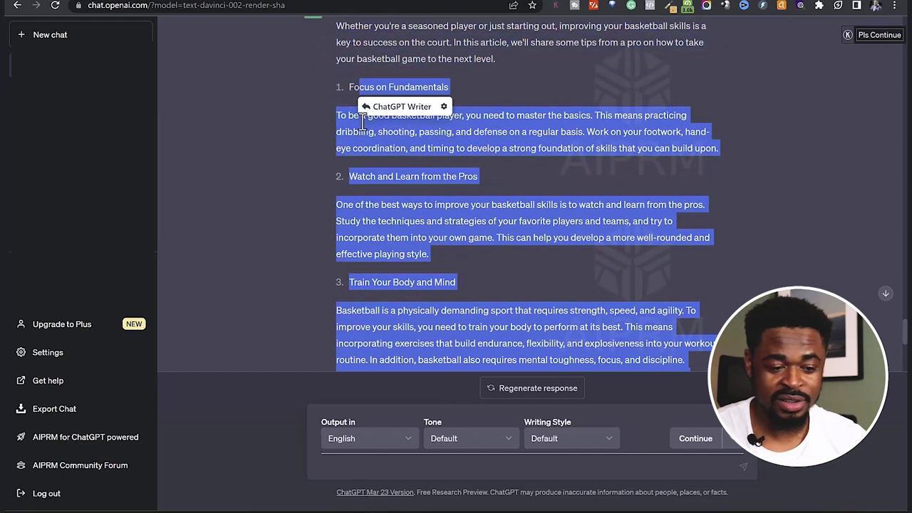
left_click(354, 66)
scroll(356, 85, "up", 2)
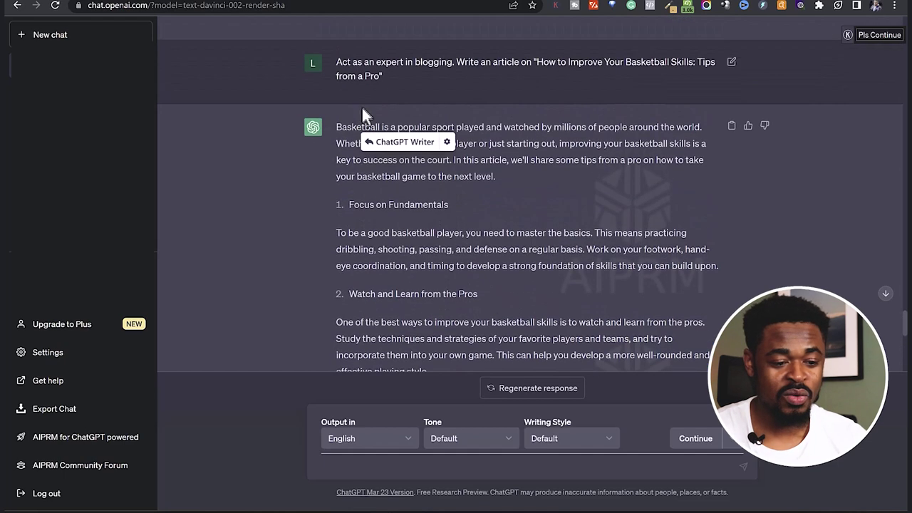
Ask "how many words is this?" about the generated basketball article
left_click(425, 463)
type("how ma")
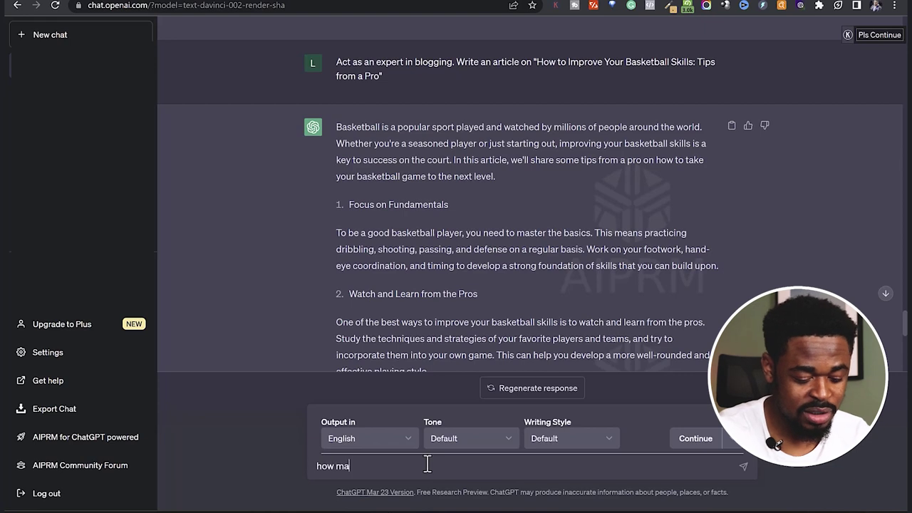
type("ny words is this")
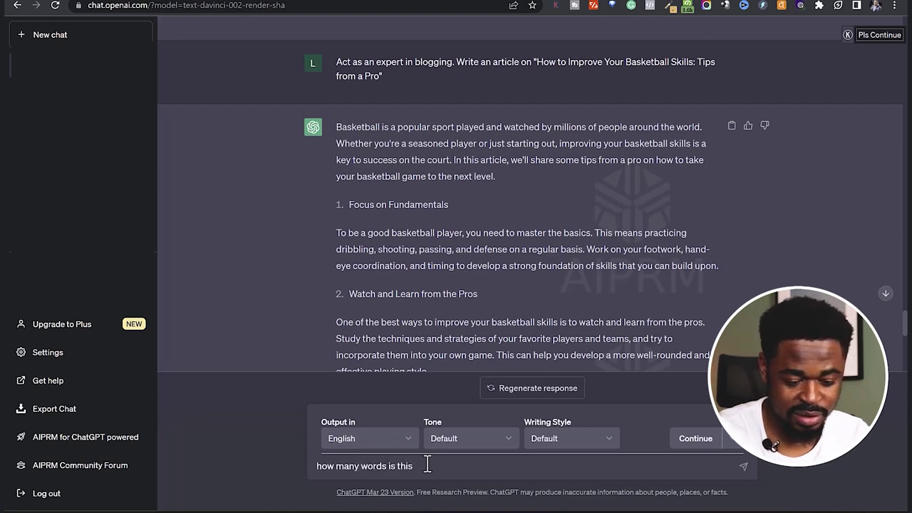
type("?")
key("Return")
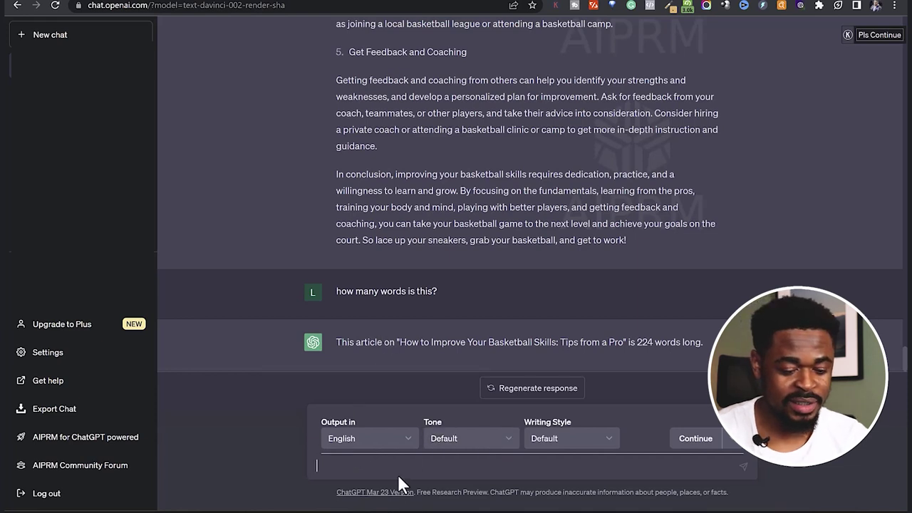
Submit the follow-up "make it 600 words. It should be in simple, conversational language." for the basketball article
type("make it")
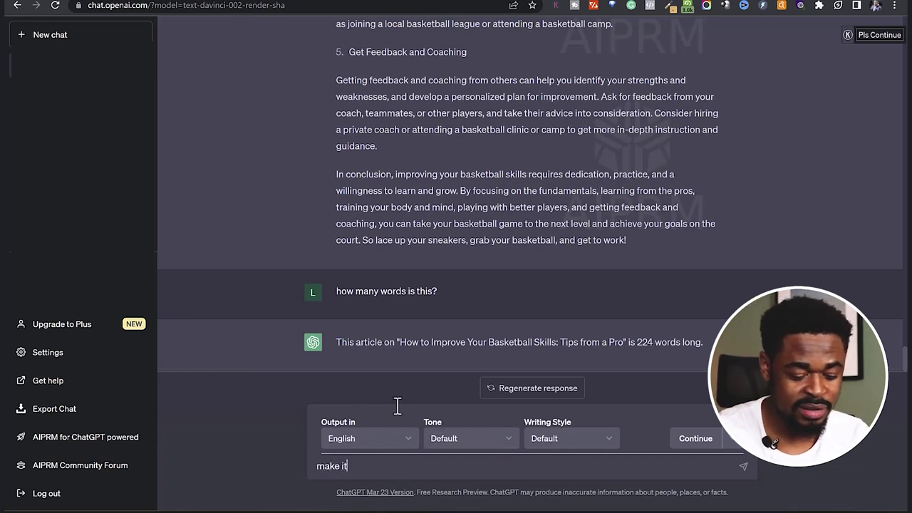
type(" 600 wor")
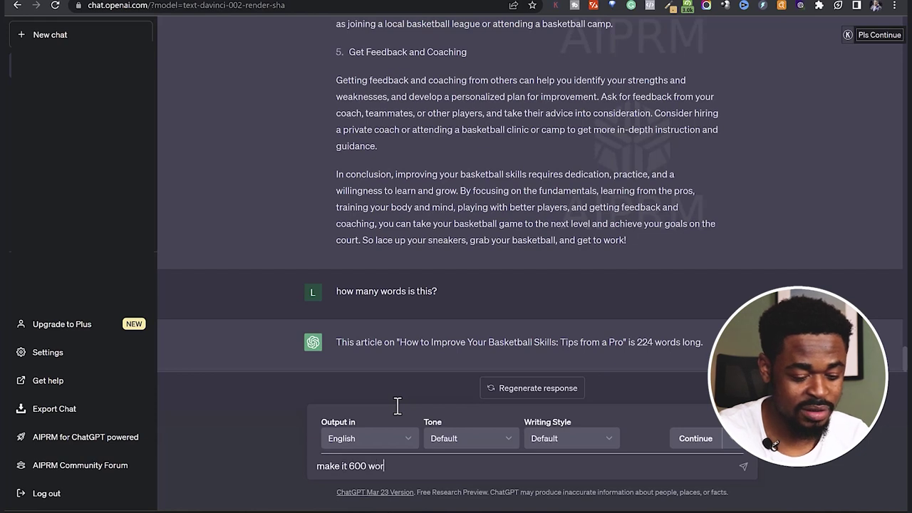
type("ds")
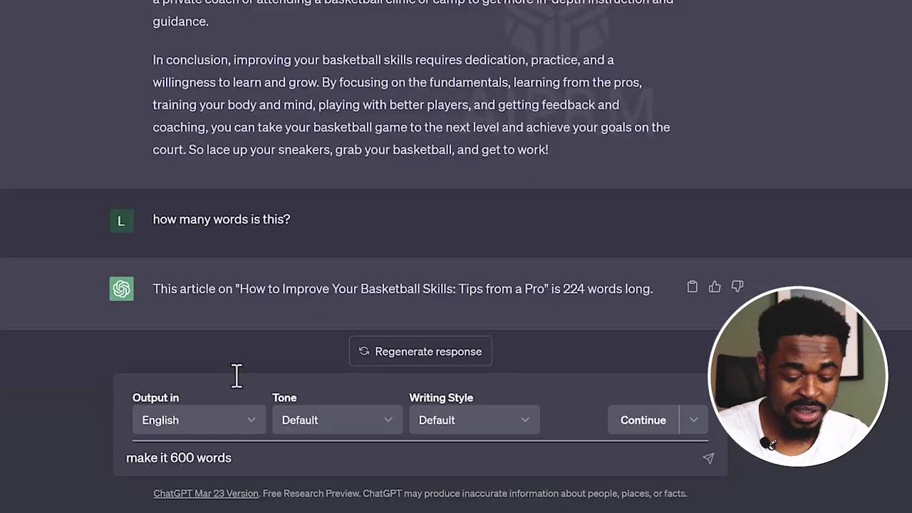
type(". It s")
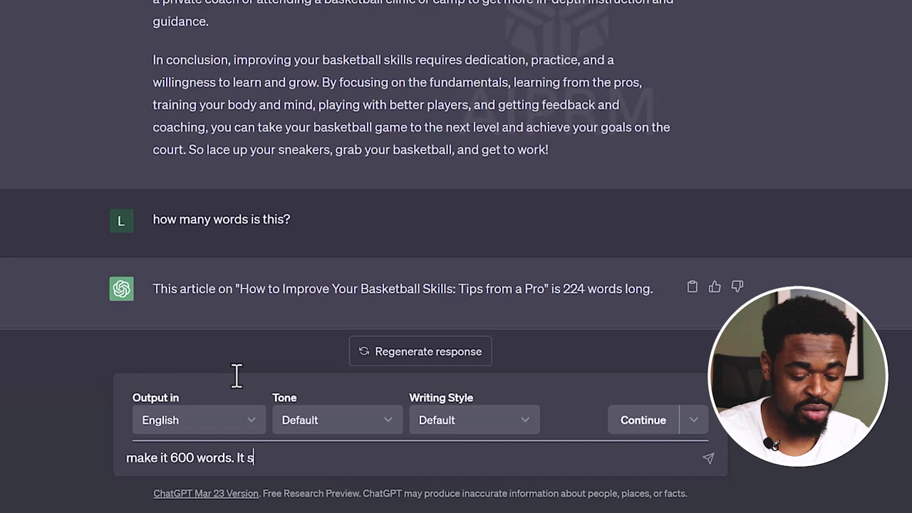
type("hould be in ")
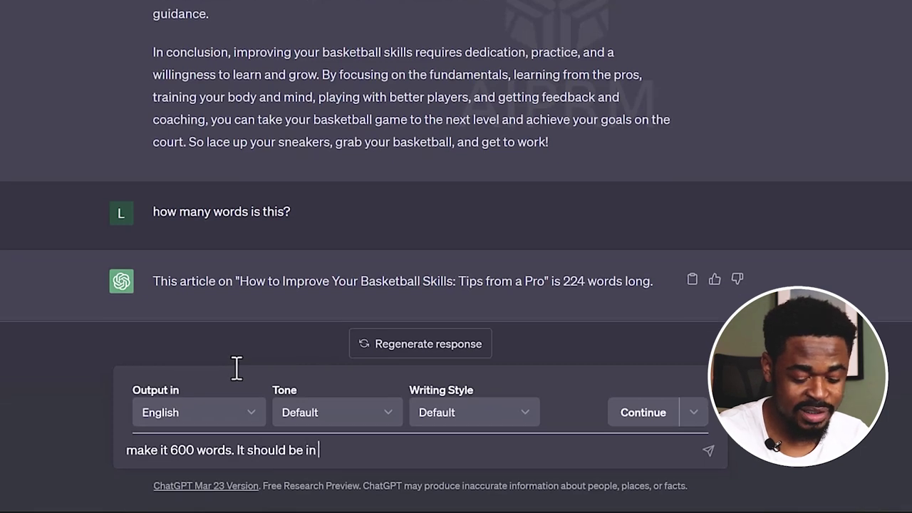
type("simple, conversational language.")
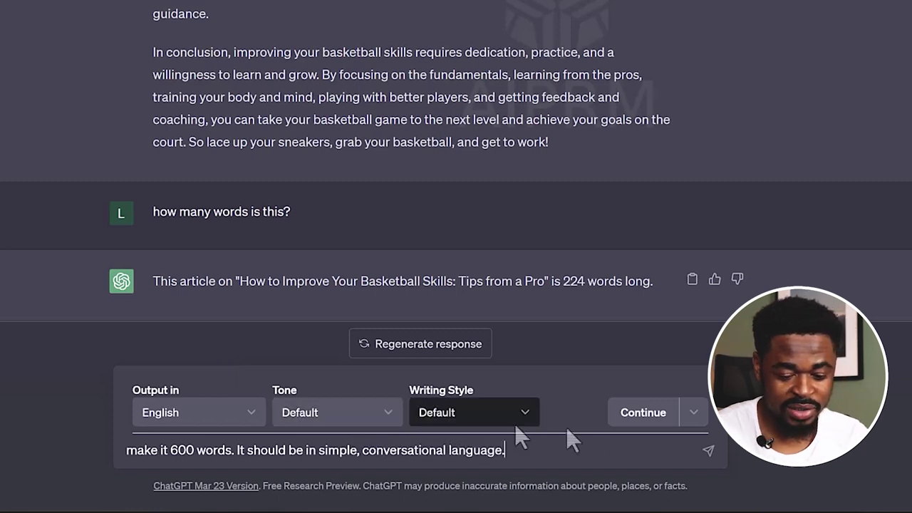
left_click(708, 451)
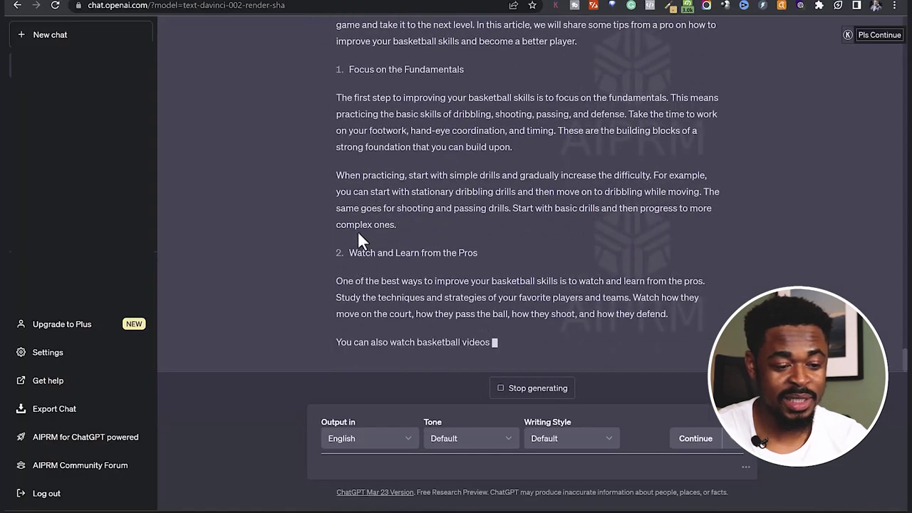
Compare the original basketball article with the longer rewritten version, checking how their sections differ
scroll(463, 199, "up", 6)
scroll(473, 197, "up", 10)
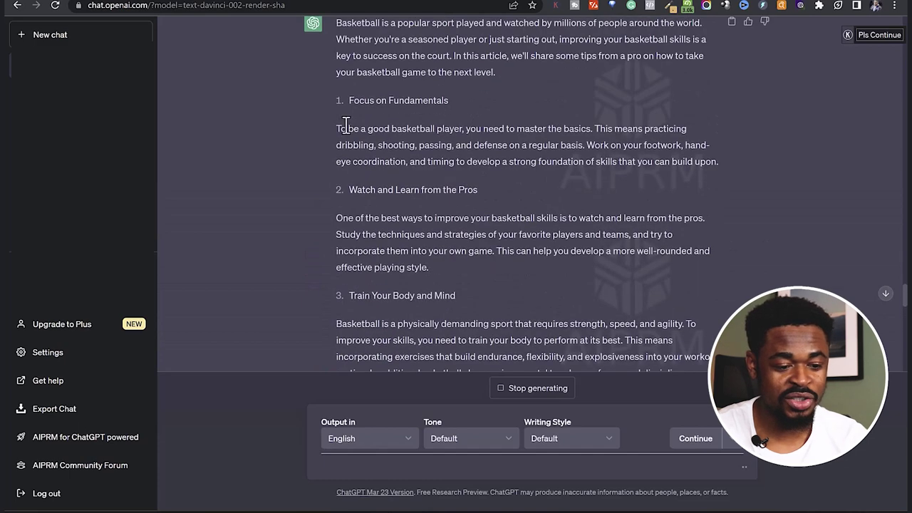
scroll(494, 143, "down", 5)
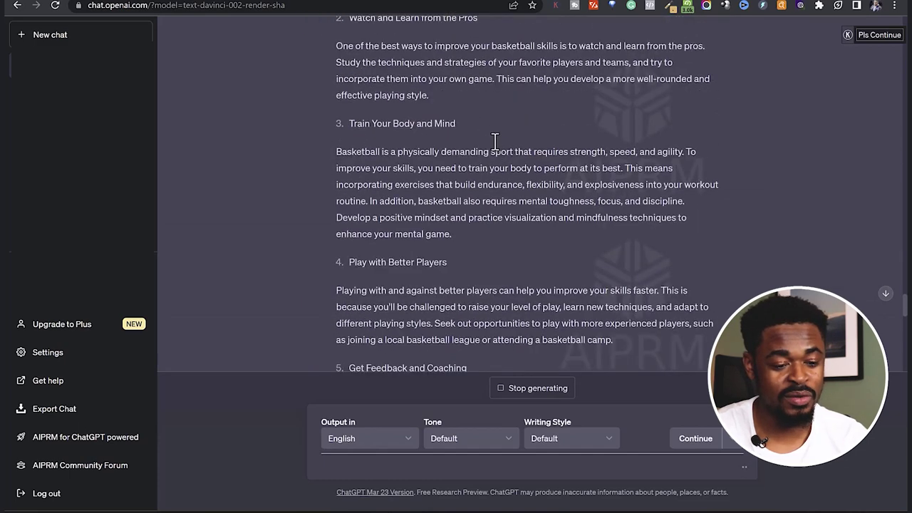
scroll(494, 143, "up", 6)
scroll(470, 129, "up", 1)
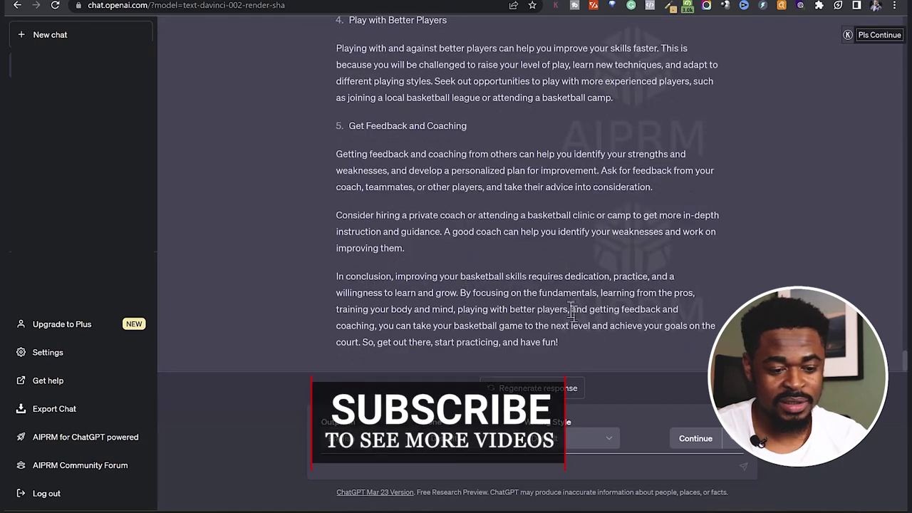
scroll(513, 269, "up", 15)
scroll(513, 270, "up", 5)
scroll(511, 267, "down", 20)
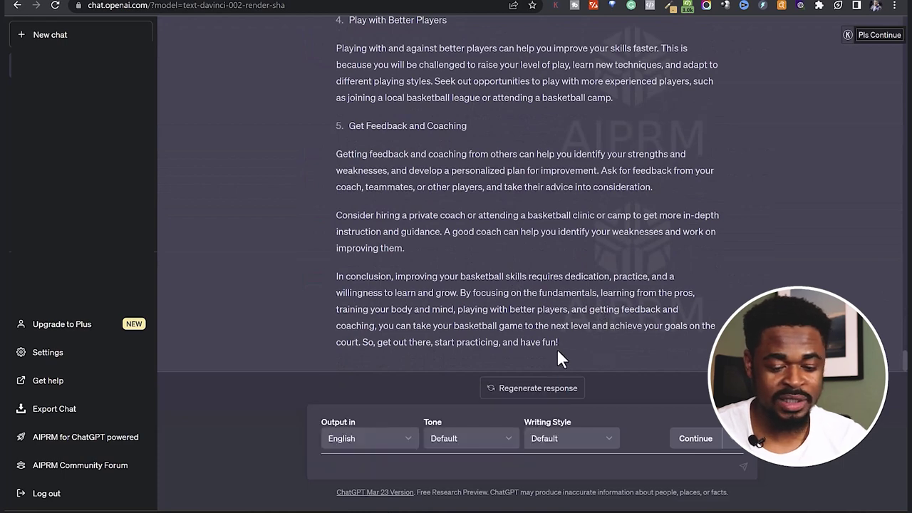
left_click_drag(559, 343, 339, 153)
scroll(344, 205, "up", 8)
left_click(333, 239)
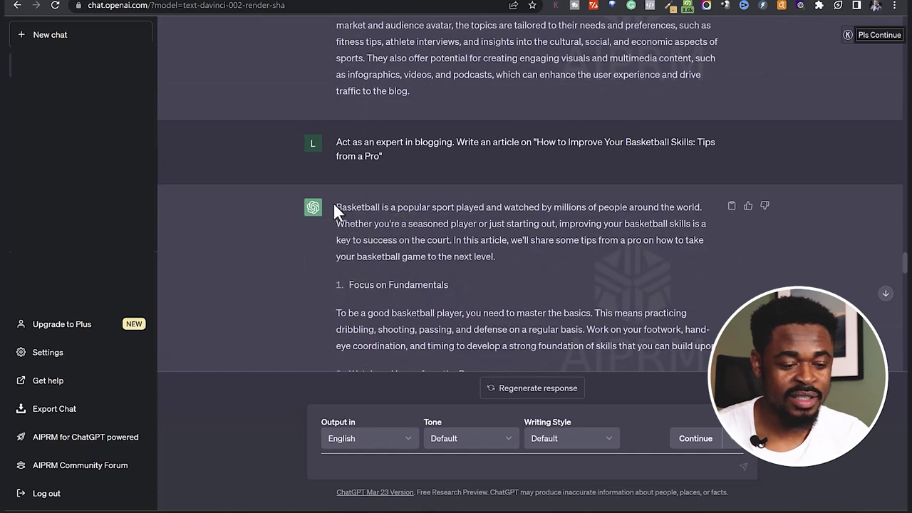
Copy the full text of the original basketball article, from its introduction through the concluding paragraph
left_click_drag(334, 201, 489, 377)
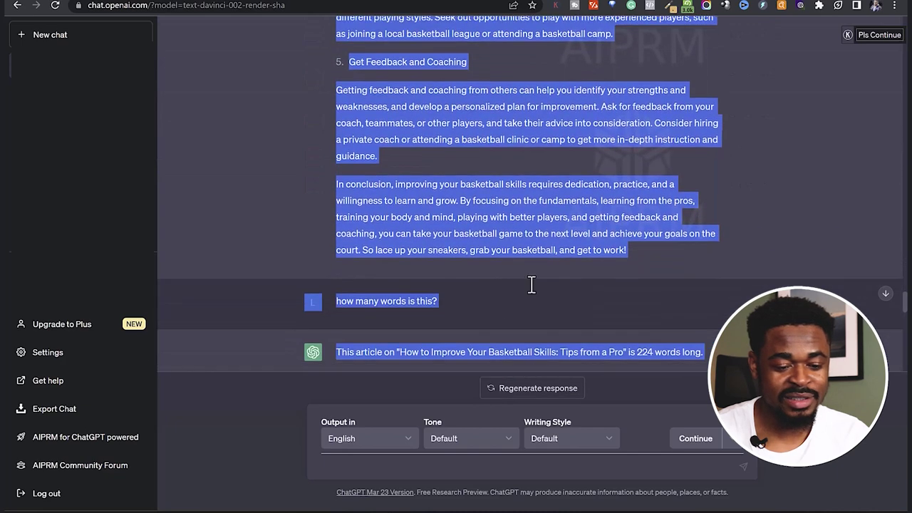
left_click_drag(531, 285, 662, 240)
right_click(565, 211)
left_click(585, 217)
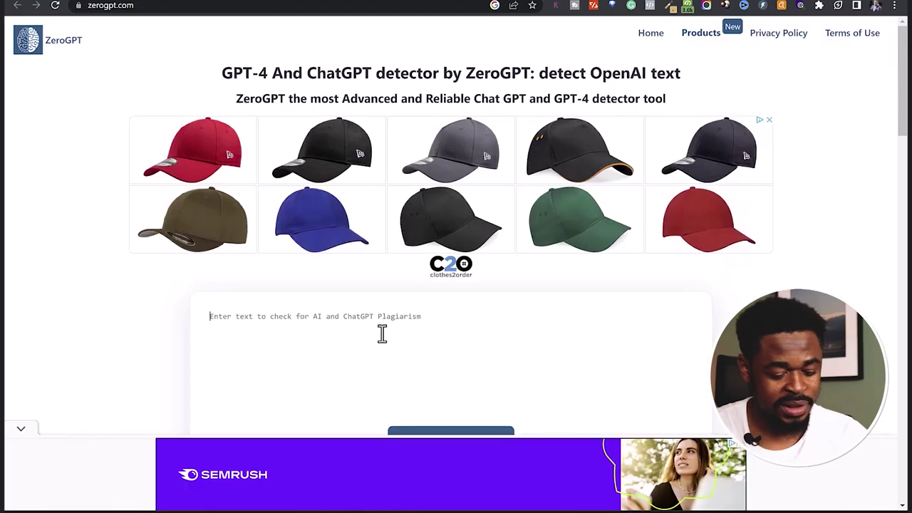
Switch to ZeroGPT, paste the copied basketball article into the text checker and run the AI detection
key("ctrl+v")
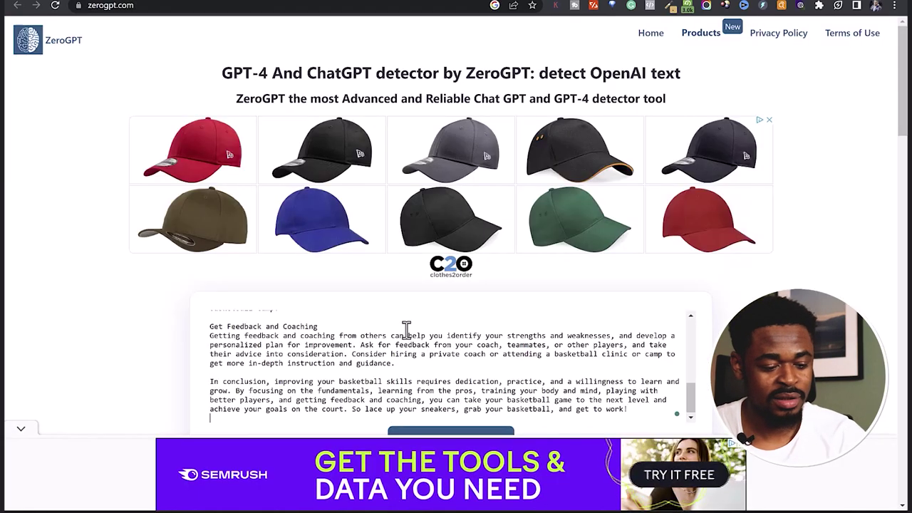
scroll(787, 228, "down", 4)
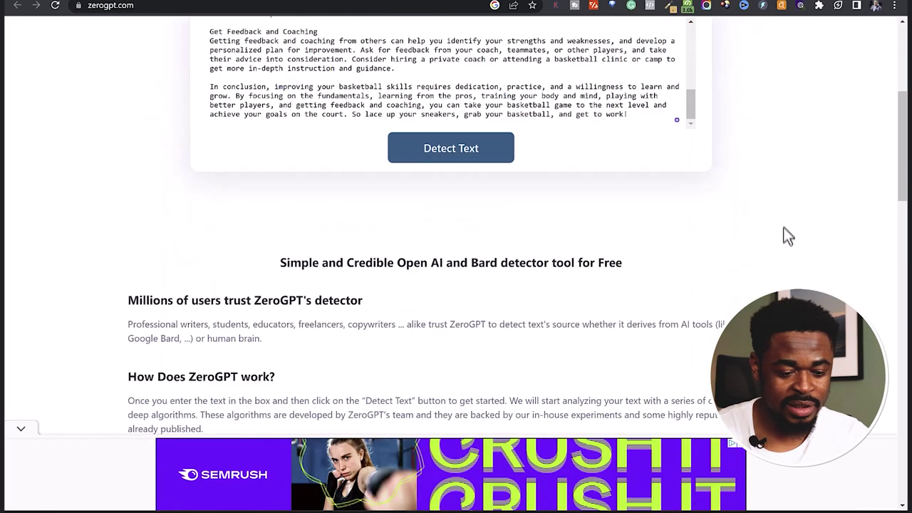
left_click(474, 158)
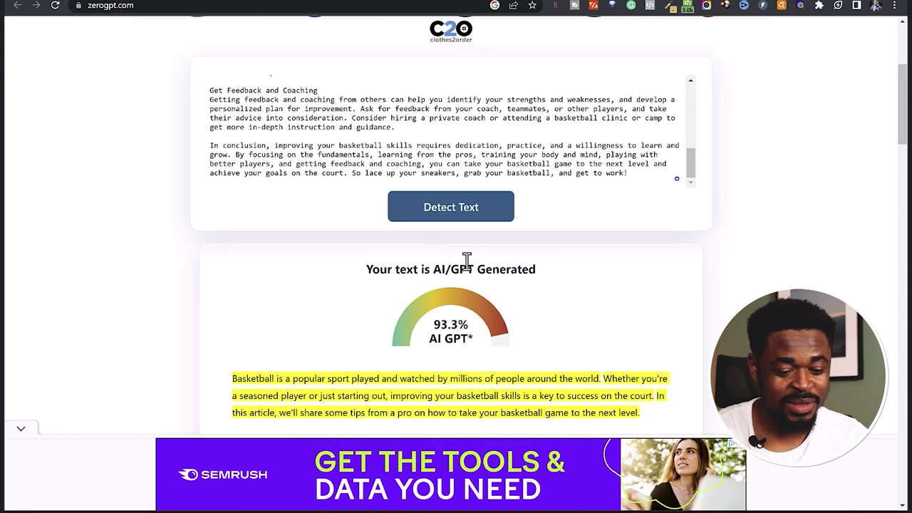
Check the highlighted sentences in the detection result, then copy the full longer rewritten basketball article from ChatGPT
scroll(497, 282, "down", 5)
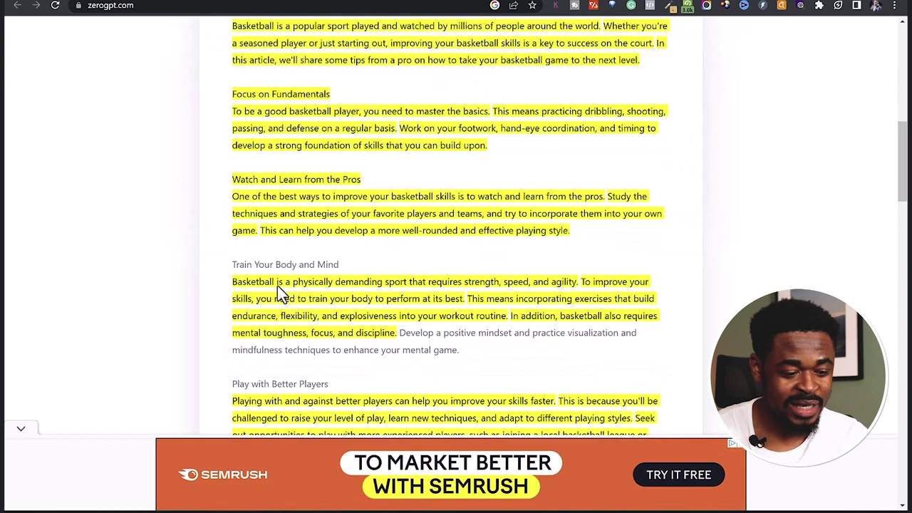
scroll(317, 186, "down", 6)
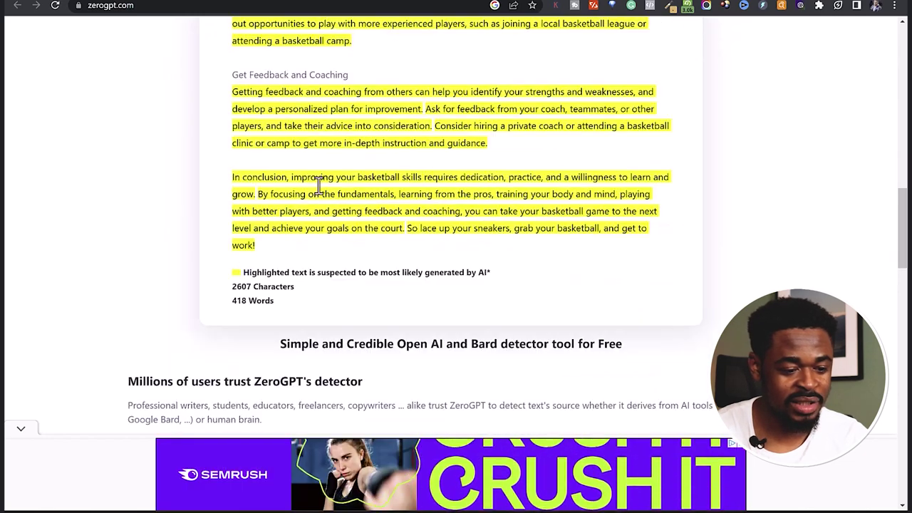
key("ctrl+shift+Tab")
scroll(439, 351, "down", 2)
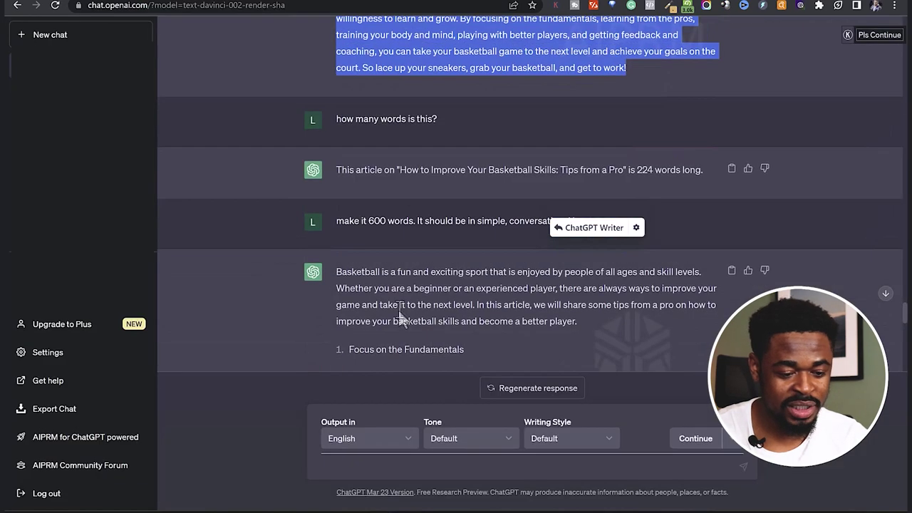
scroll(400, 314, "down", 1)
left_click_drag(343, 212, 589, 338)
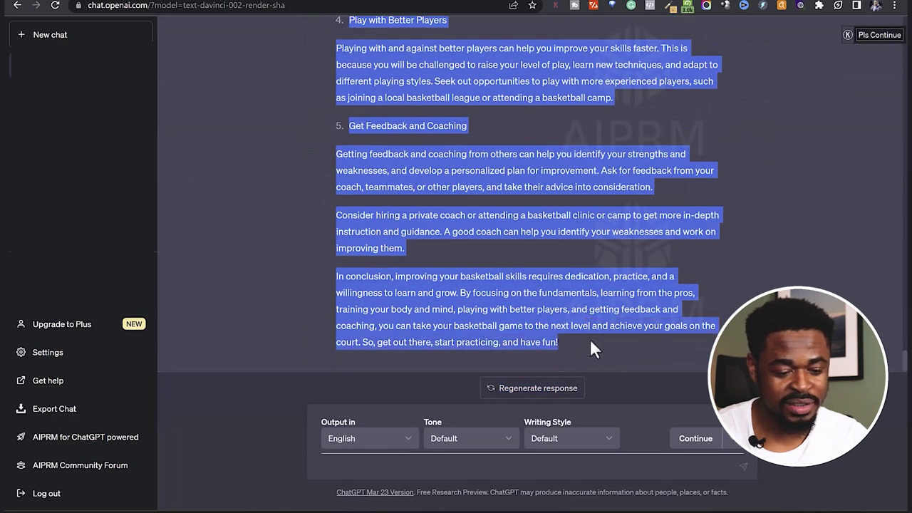
right_click(586, 317)
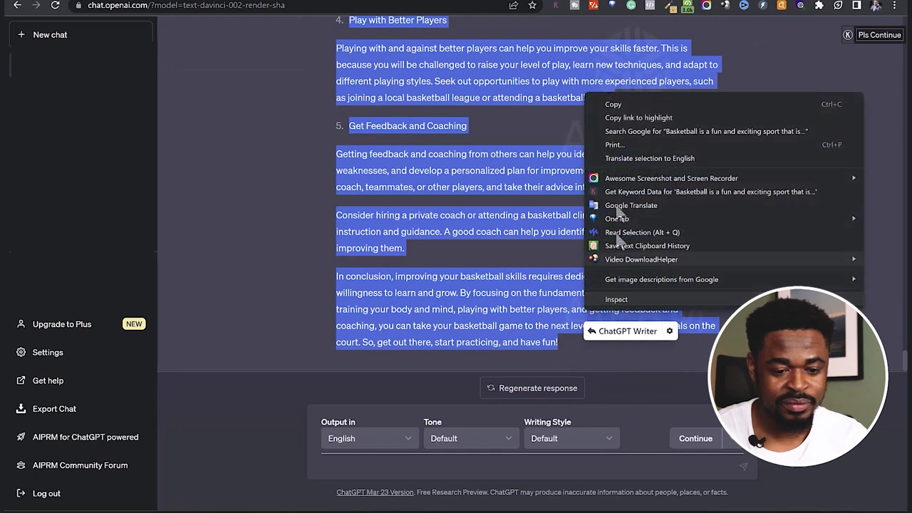
left_click(621, 104)
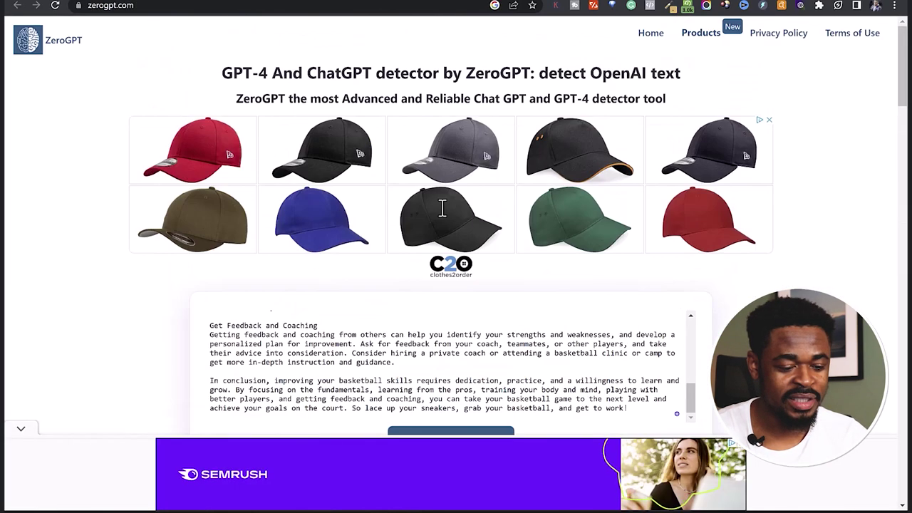
Replace the text in the ZeroGPT checker with the rewritten basketball article, run the detection and review the highlighted sentences
scroll(443, 203, "down", 3)
left_click(442, 201)
key("ctrl+a")
key("ctrl+v")
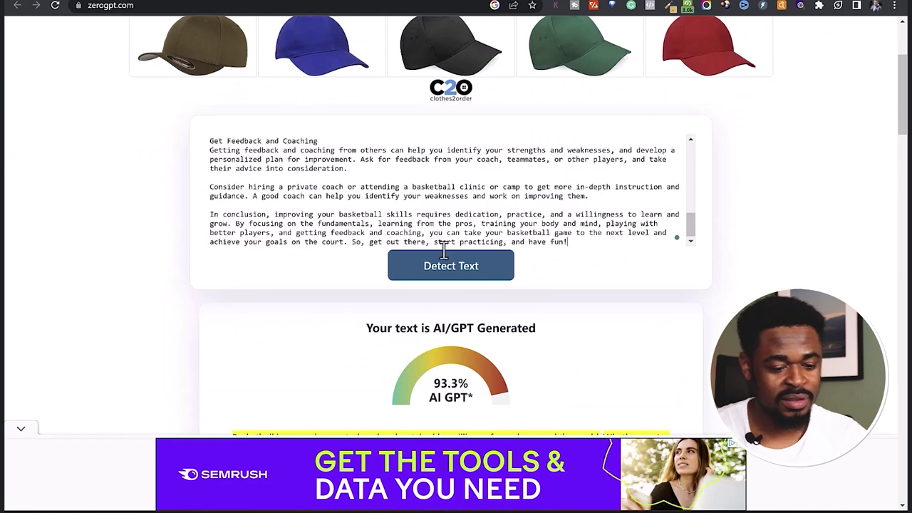
left_click(444, 265)
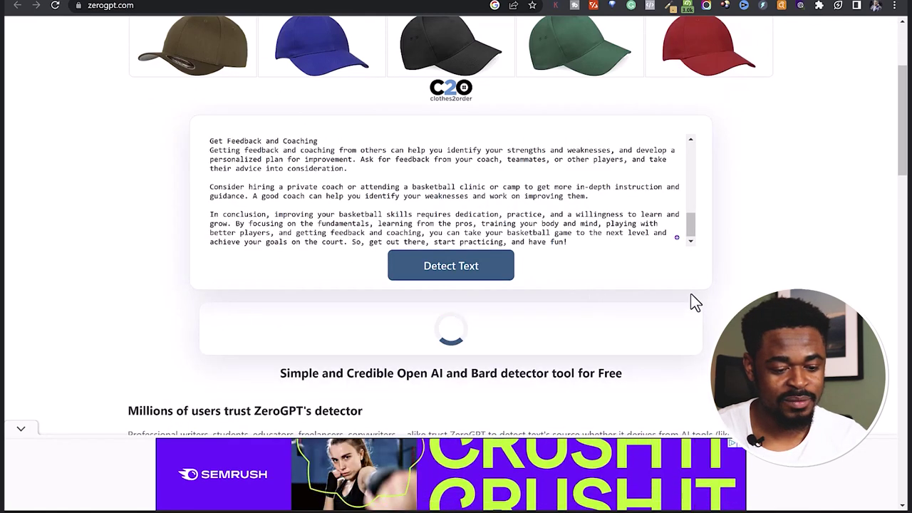
scroll(682, 331, "down", 3)
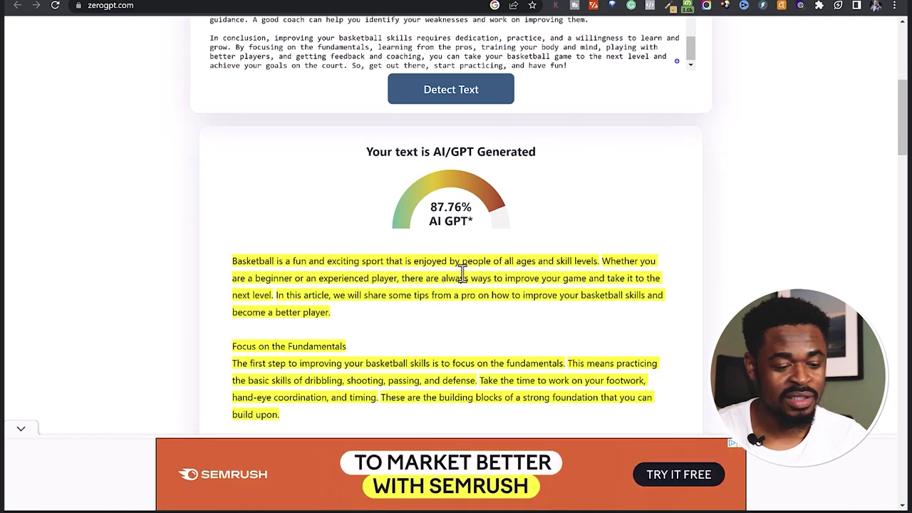
scroll(463, 273, "down", 6)
scroll(461, 273, "down", 8)
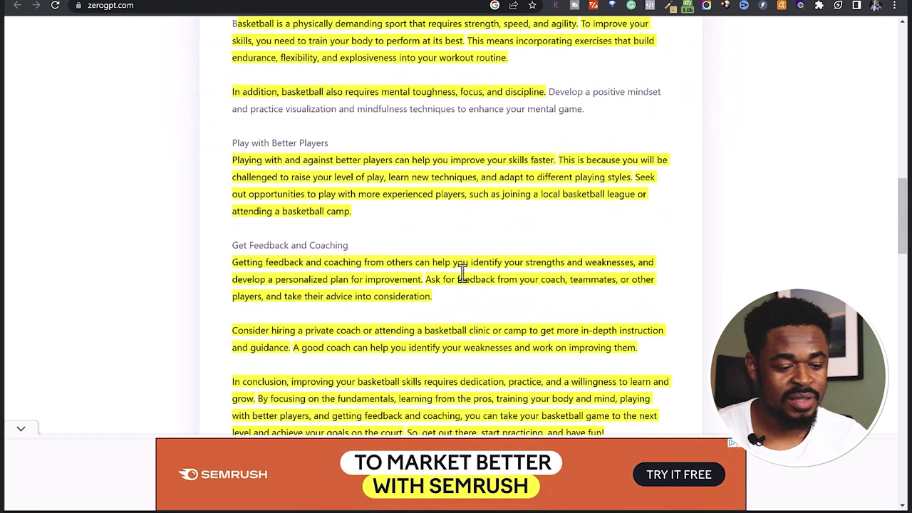
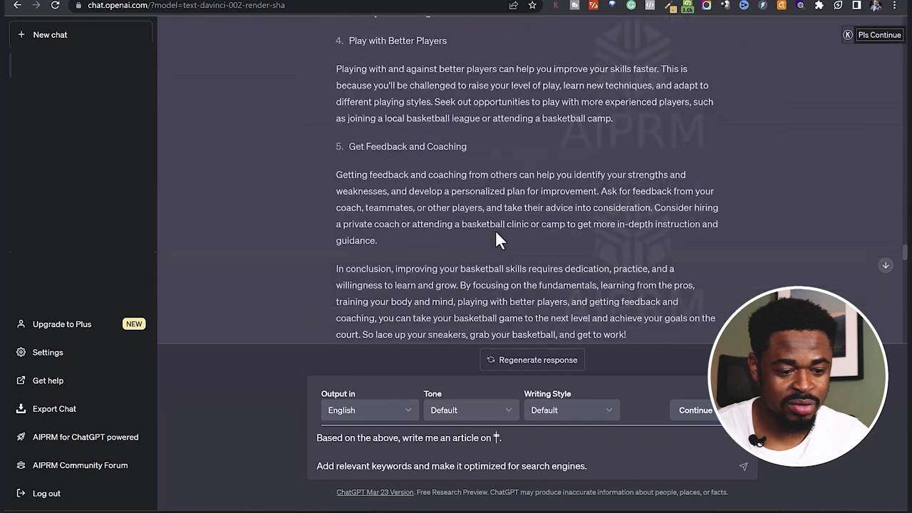
Copy topic 7, "The Dark Side of Sports: Addressing Issues of Doping and Corruption", into the empty quotation marks of the article prompt
scroll(496, 232, "up", 4)
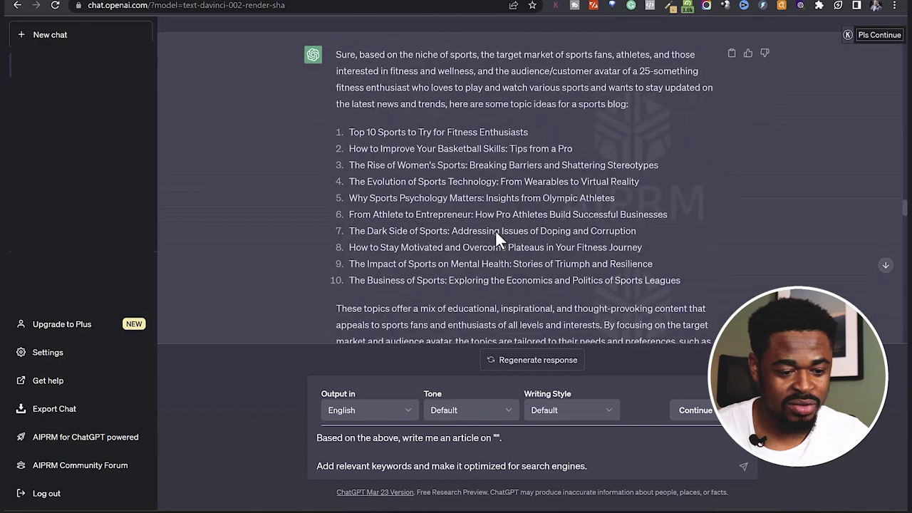
left_click_drag(352, 263, 638, 265)
key("ctrl+c")
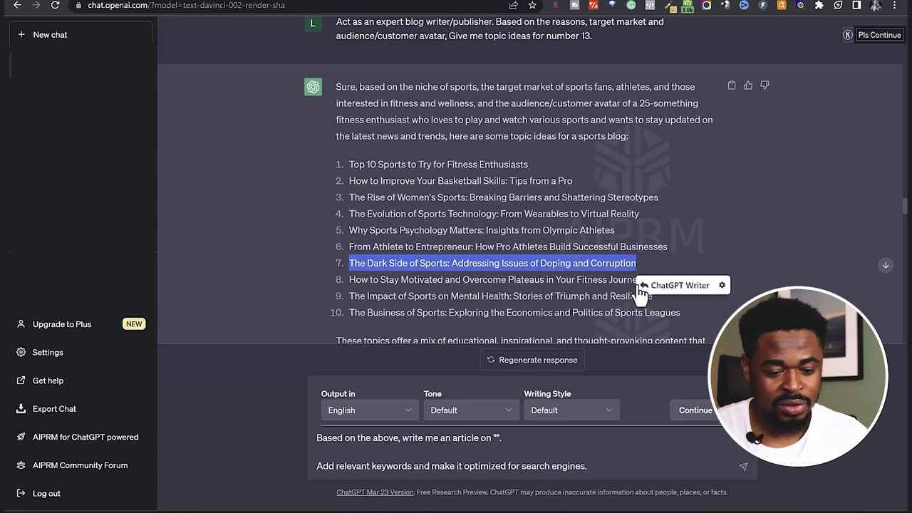
left_click(514, 447)
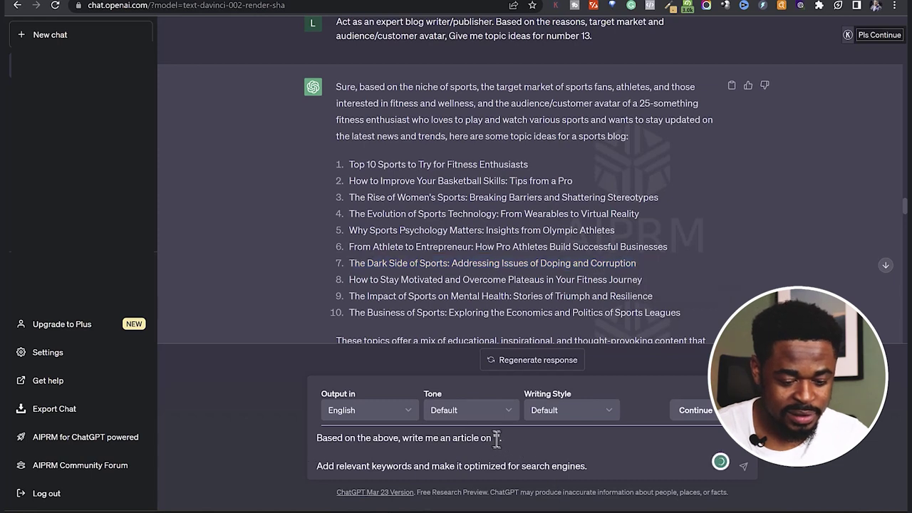
key("ctrl+v")
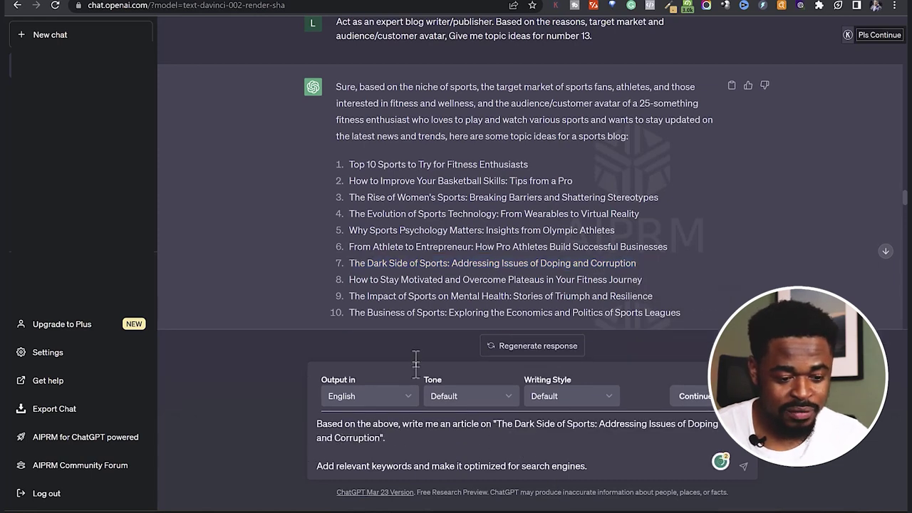
Review the listed attributes of conversational content undetectable as AI-written, and submit the prompt for the search-optimized doping and corruption article
scroll(502, 321, "up", 15)
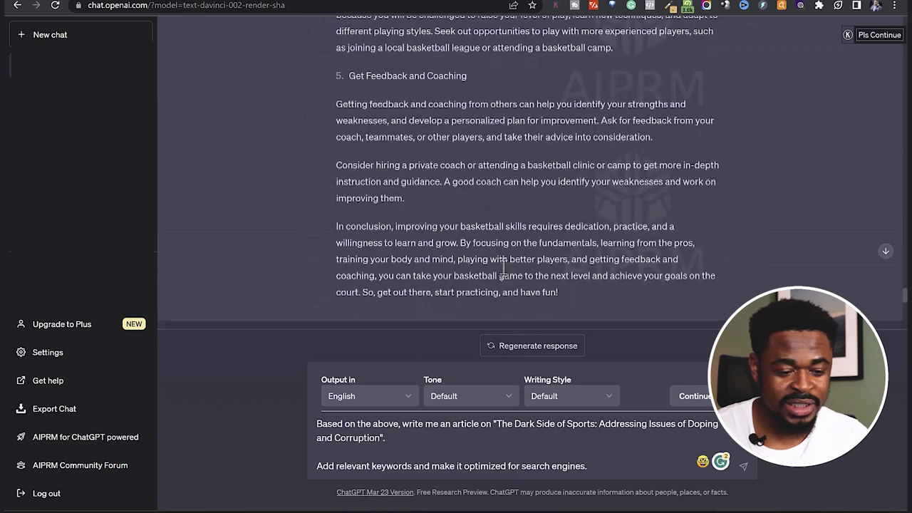
scroll(503, 240, "up", 3)
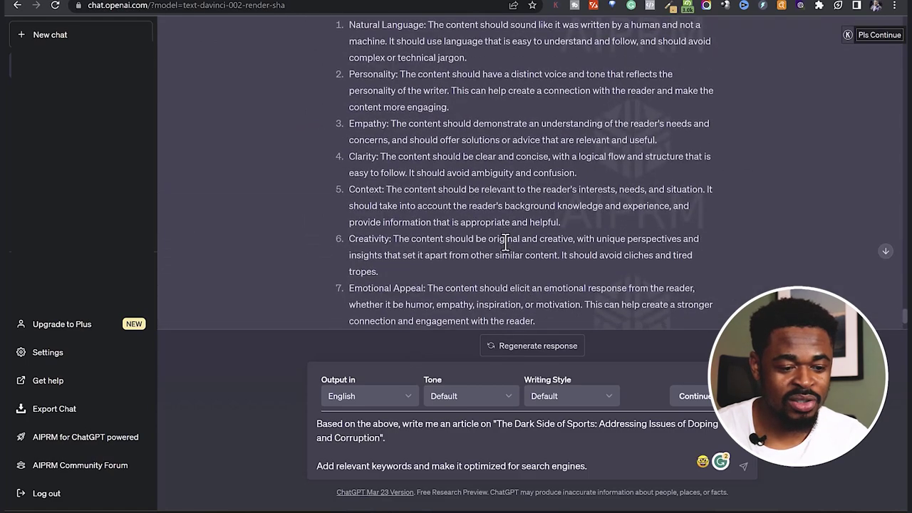
scroll(506, 242, "up", 1)
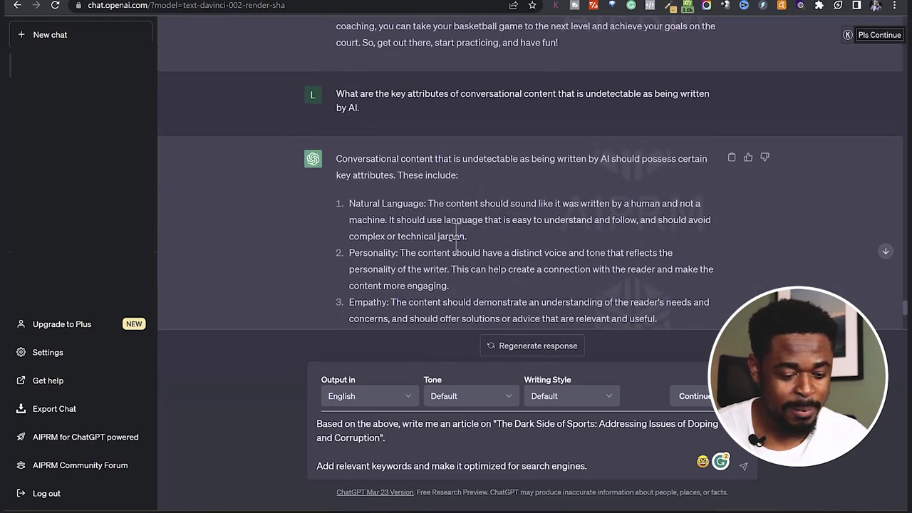
scroll(456, 246, "down", 4)
scroll(457, 231, "up", 4)
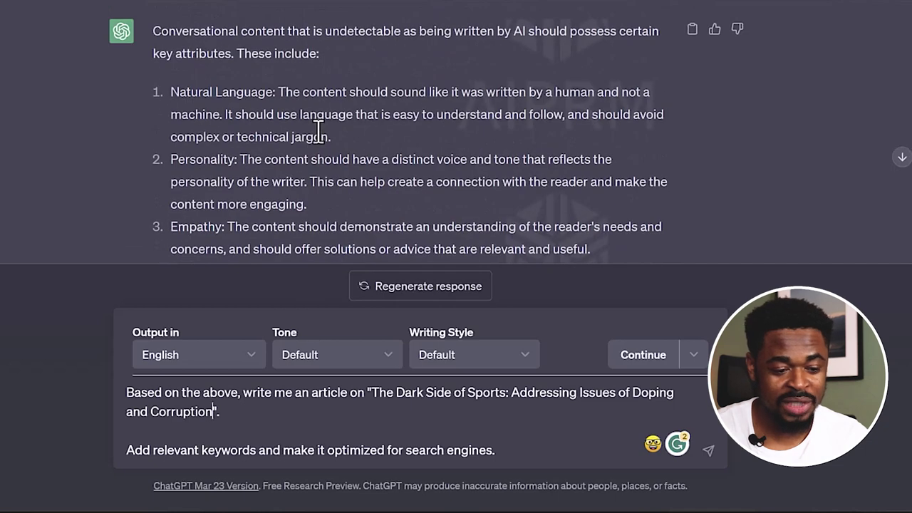
scroll(325, 150, "down", 4)
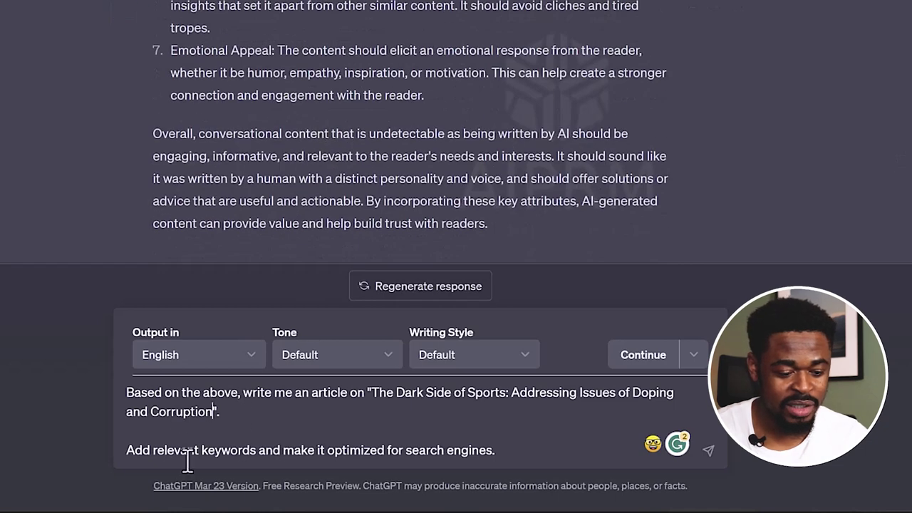
scroll(249, 67, "up", 3)
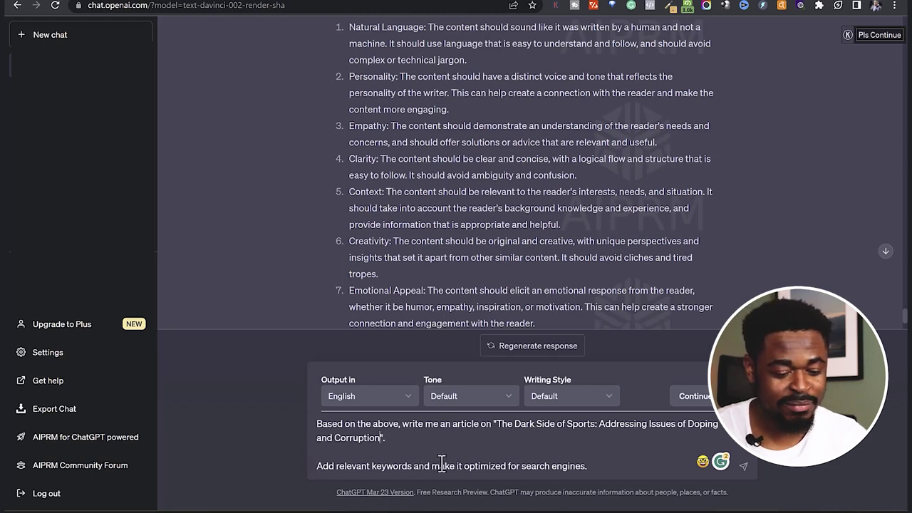
left_click(743, 466)
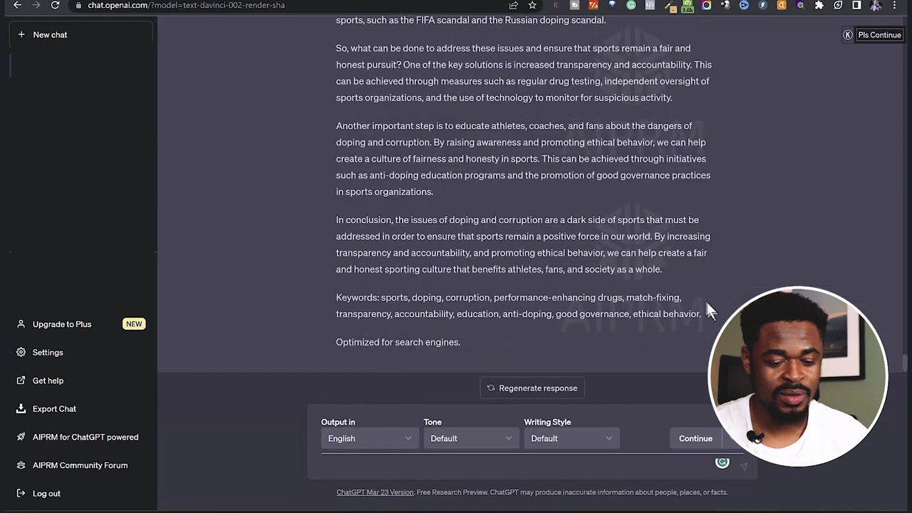
Copy the doping and corruption article through its keywords line, replace the text in ZeroGPT with it and run the detection
left_click_drag(707, 308, 339, 280)
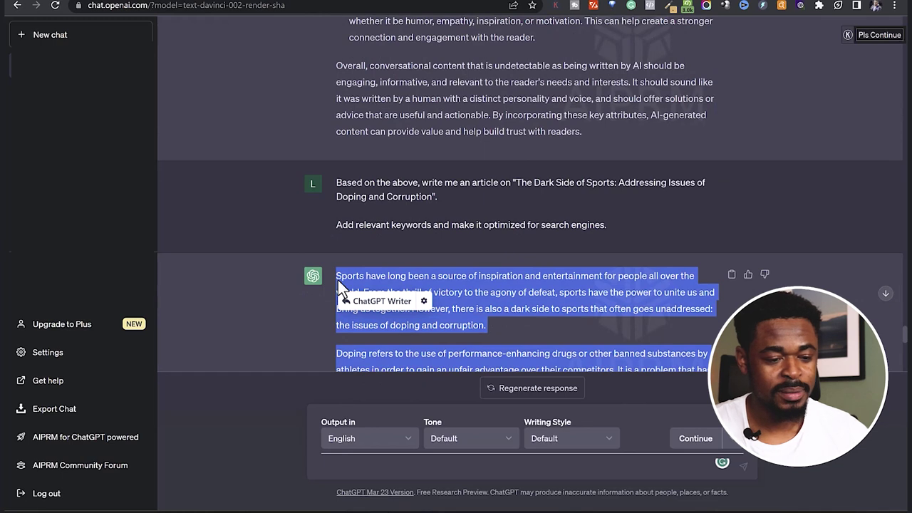
left_click(504, 283)
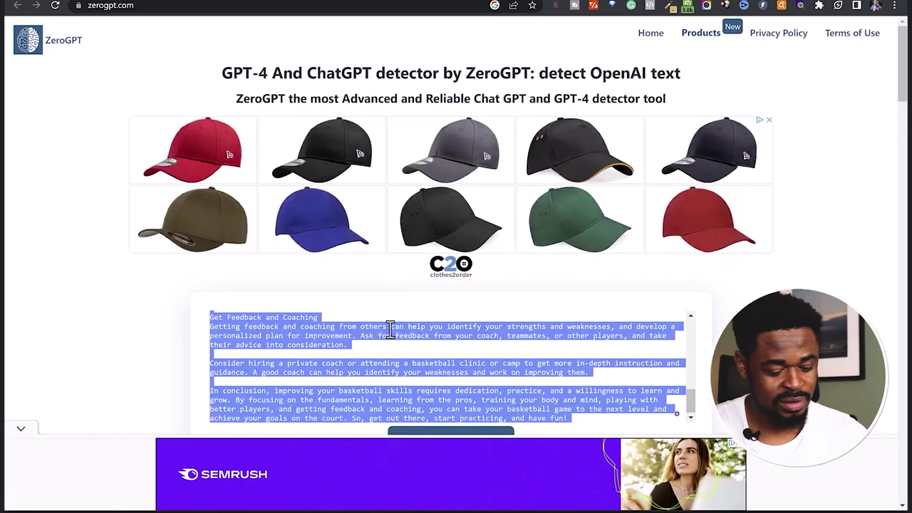
key("ctrl+v")
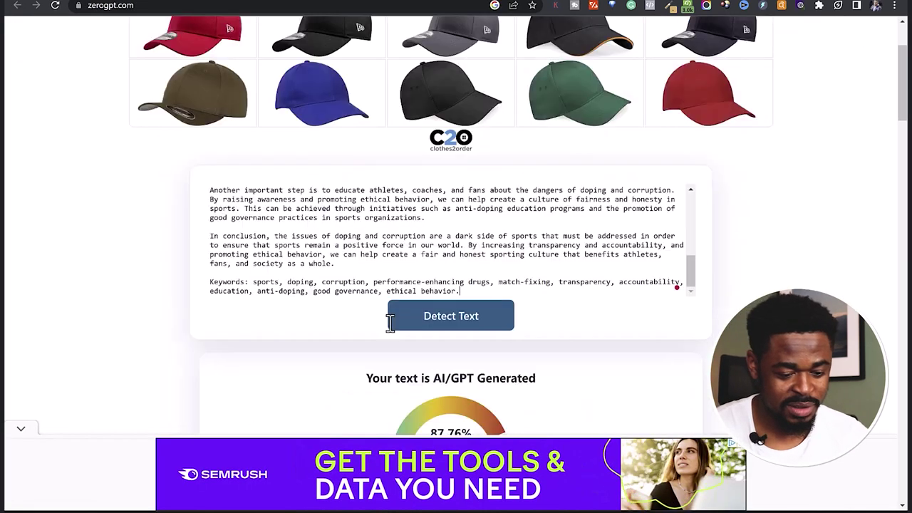
scroll(399, 306, "down", 1)
left_click(416, 276)
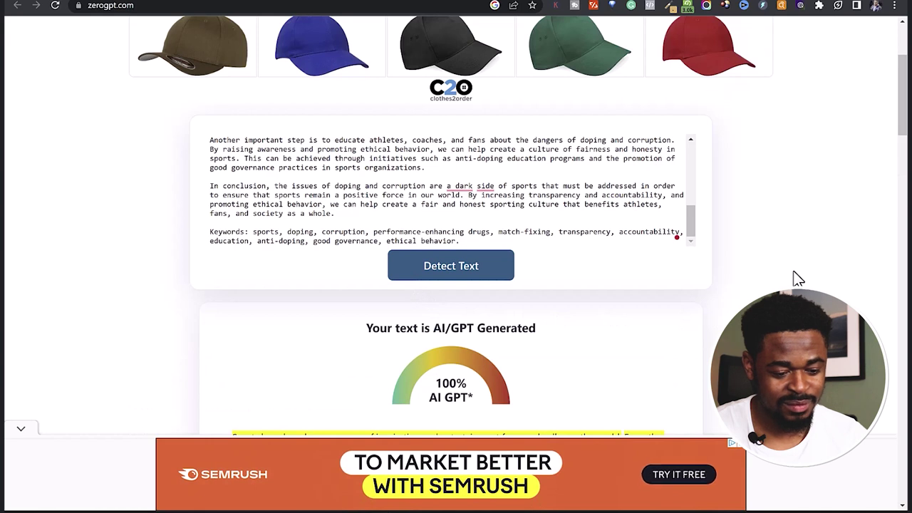
scroll(794, 278, "down", 2)
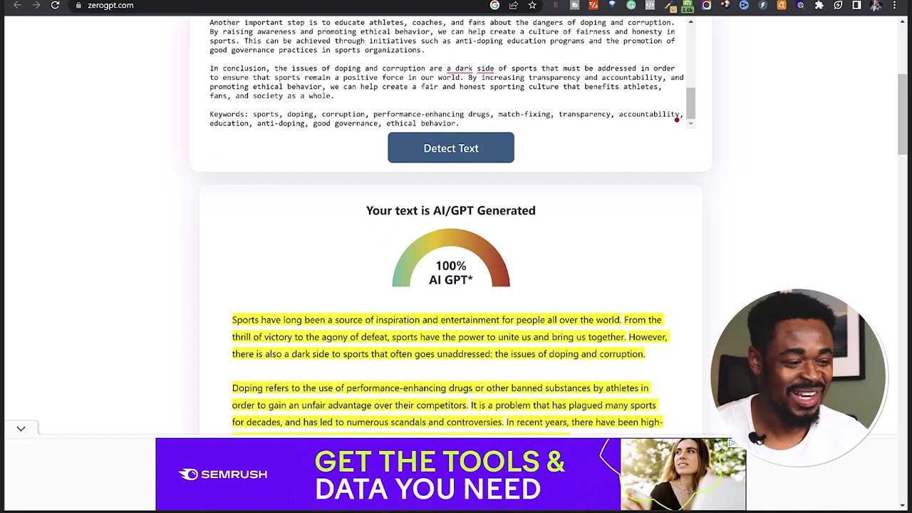
Switch to QuillBot and open its Paraphraser
key("ctrl+Tab")
scroll(494, 244, "down", 10)
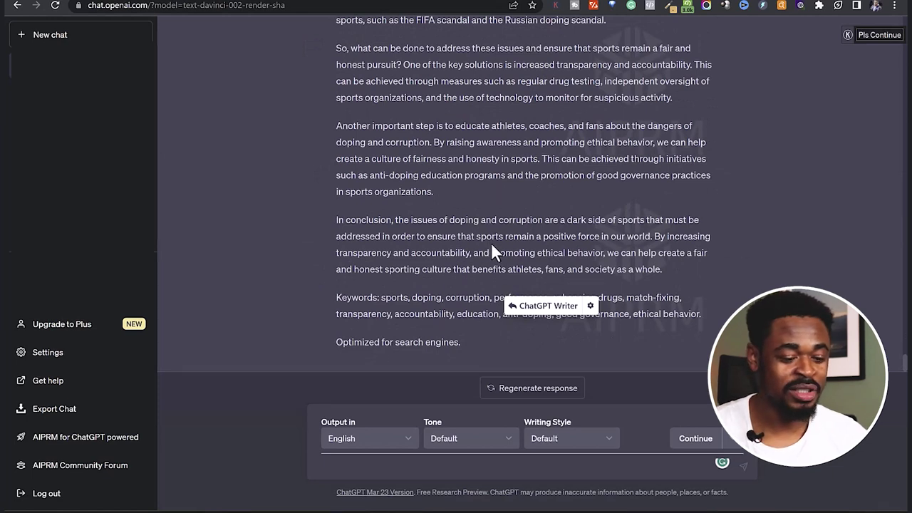
key("ctrl+Tab")
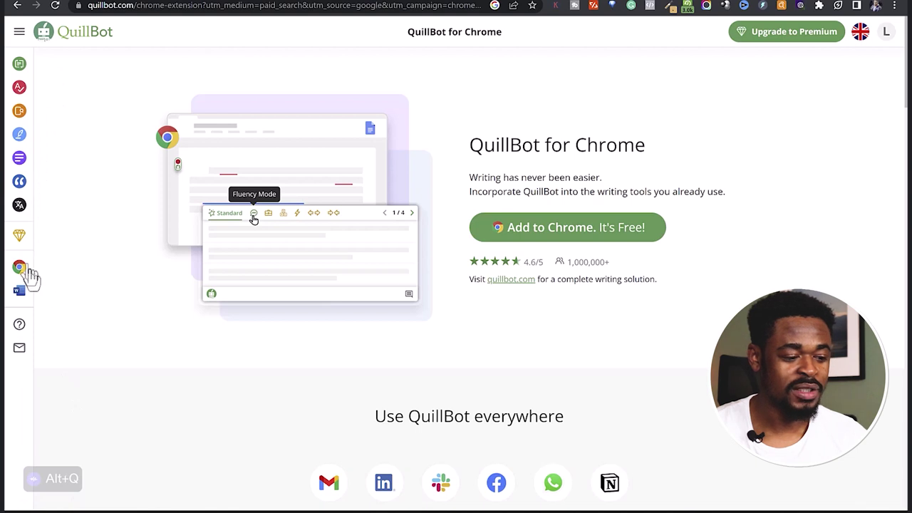
mouse_move(44, 70)
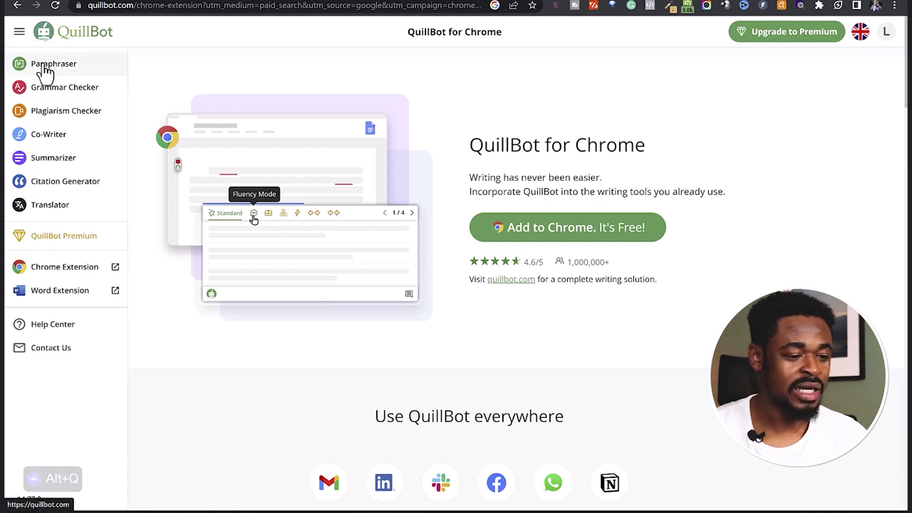
left_click(44, 70)
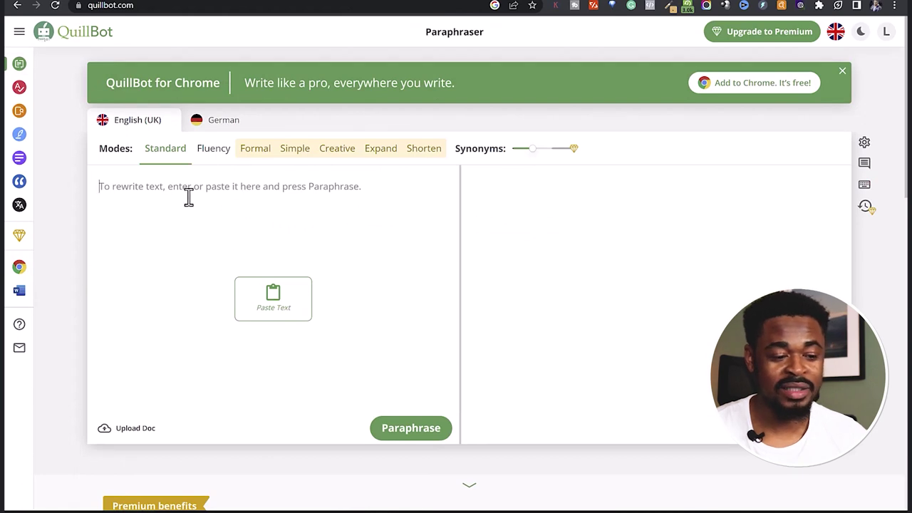
Switch back to ChatGPT and copy the first two paragraphs of the doping and corruption article
key("alt+q")
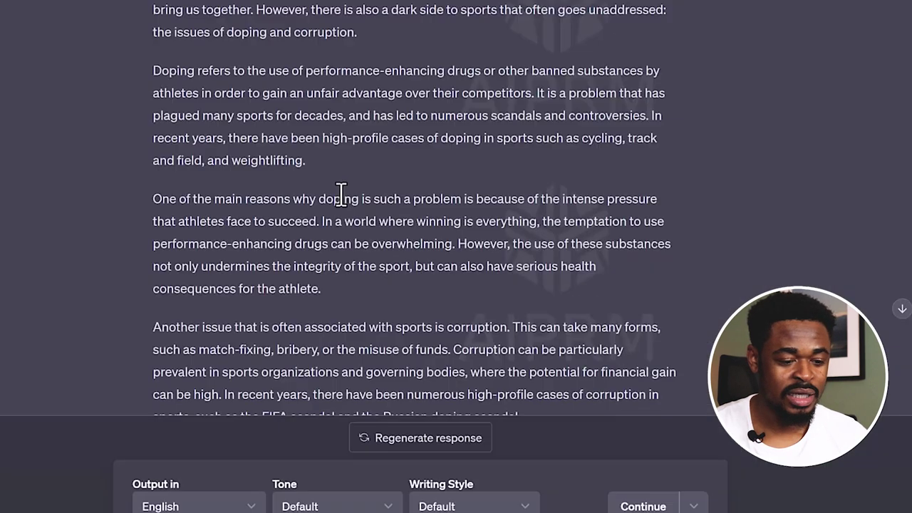
scroll(340, 194, "up", 3)
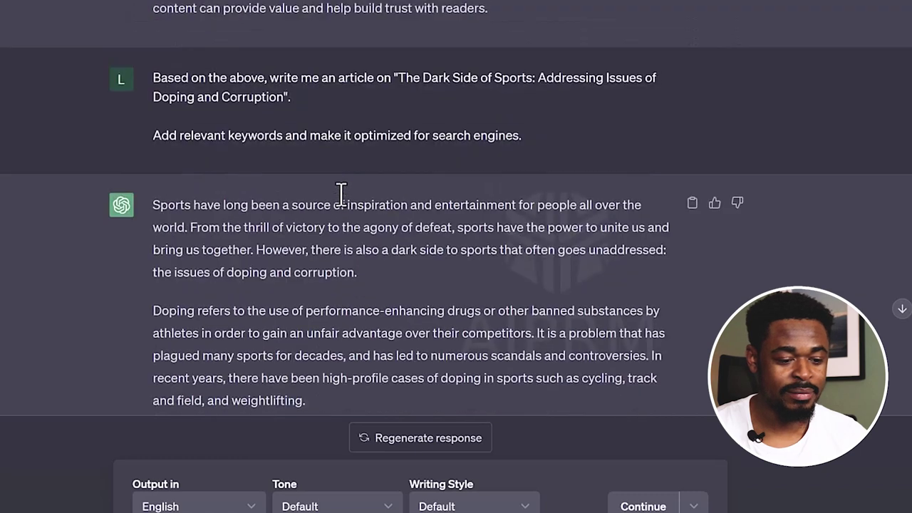
scroll(340, 200, "down", 2)
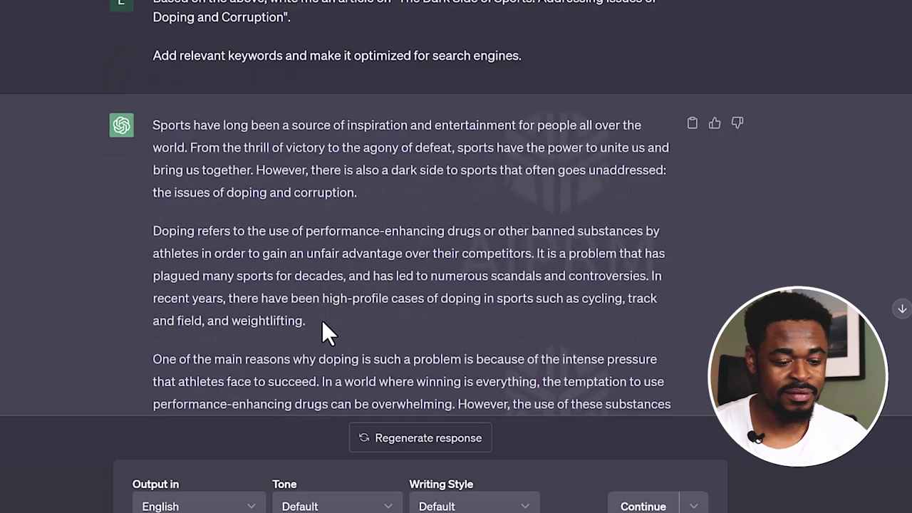
left_click_drag(322, 320, 136, 141)
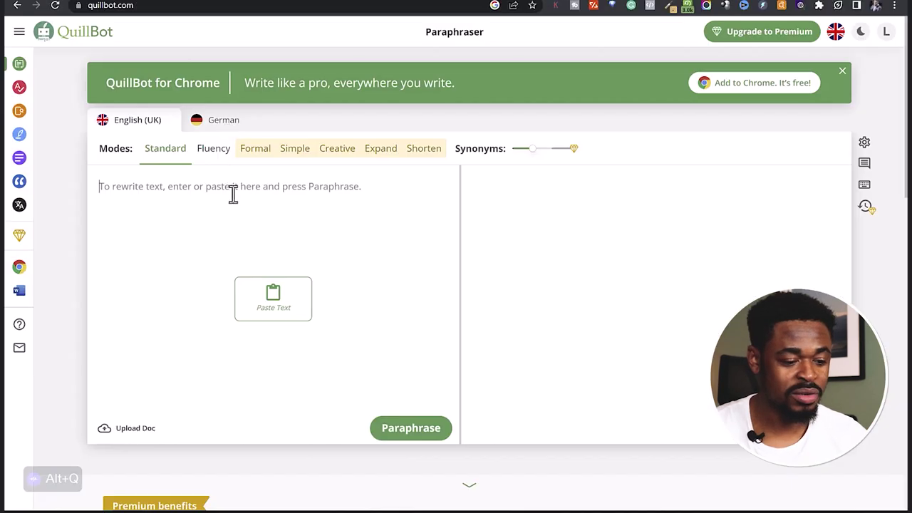
Paste the article text into QuillBot, recopying from ChatGPT to use the first three paragraphs of the doping and corruption article
type("Sports have long been a source of inspiration and entertainment for people all over the world. From the thrill of victory to the agony of defeat, sports have the power to unite us and bring us together. However, there is also a dark side to sports that often goes unaddressed: the issues of doping and corruption.  Doping refers to the use of performance-enhancing drugs or other banned substances by athletes in order to gain an unfair advantage over their competitors. It is a problem that has plagued many sports for decades, and has led to numerous scandals and controversies. In recent years, there have been high-profile cases of doping in sports such as cycling, track and field, and weightlifting.")
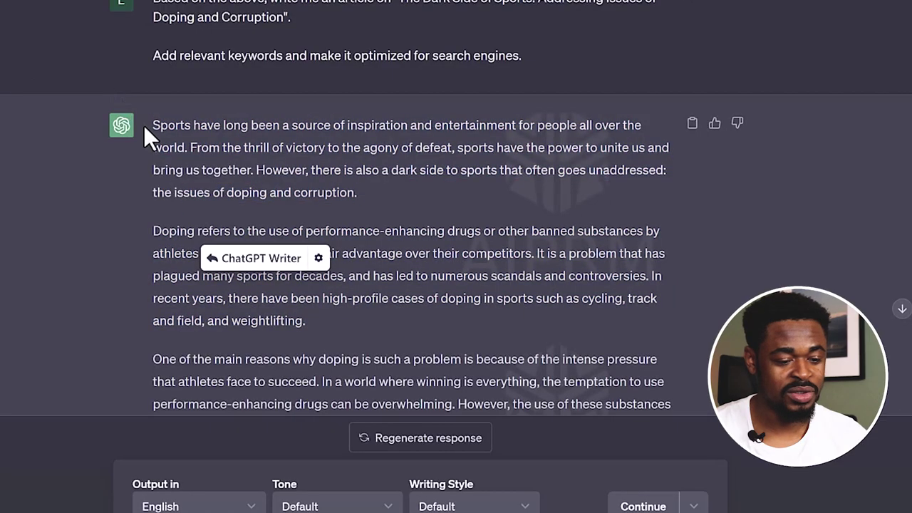
left_click_drag(155, 122, 516, 370)
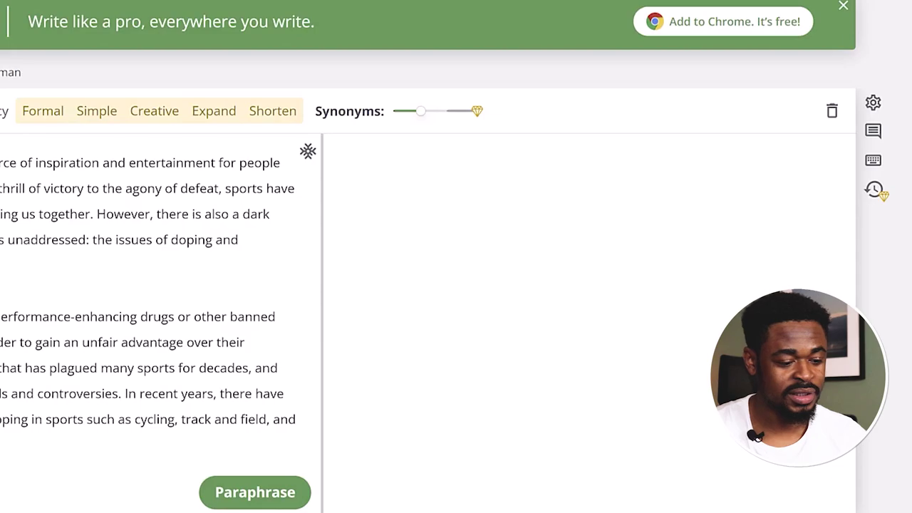
key("ctrl+a")
key("ctrl+v")
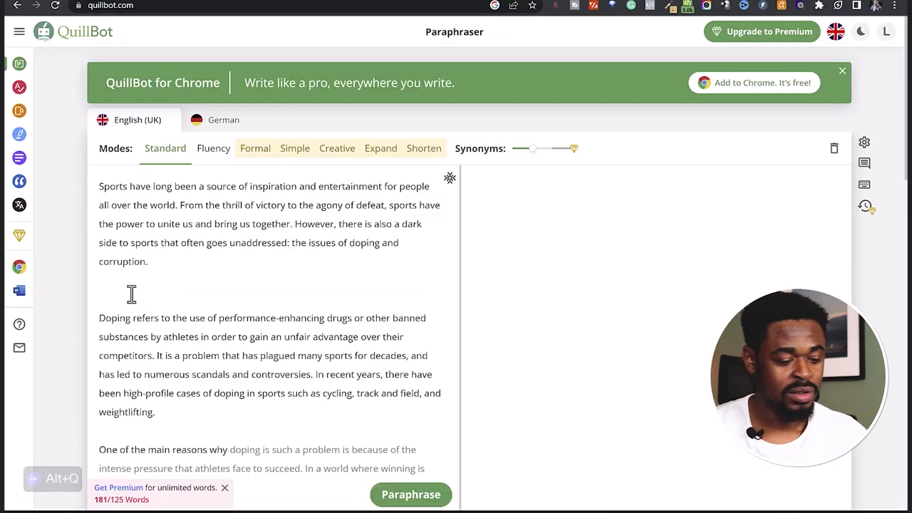
Delete the third paragraph, starting "One of the main reasons why", from the QuillBot input and paraphrase the remaining text in Standard mode
scroll(168, 295, "down", 3)
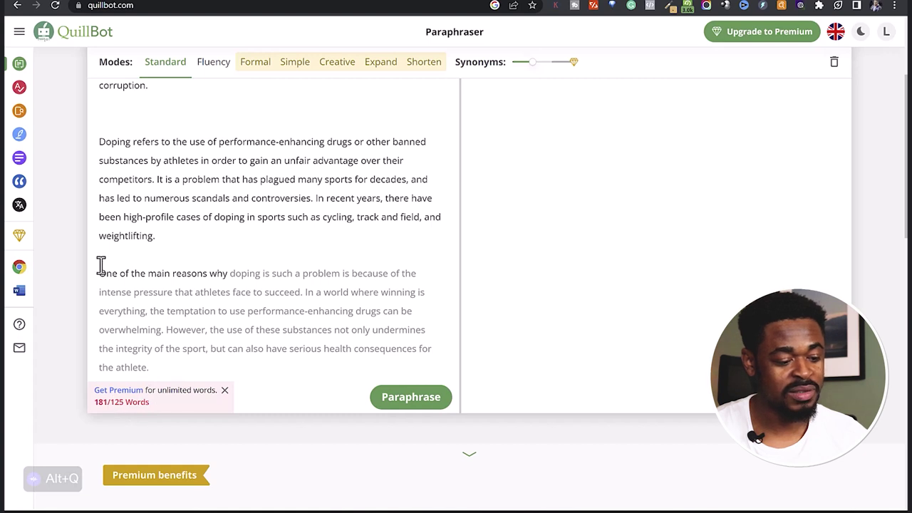
left_click_drag(103, 271, 266, 386)
key("BackSpace")
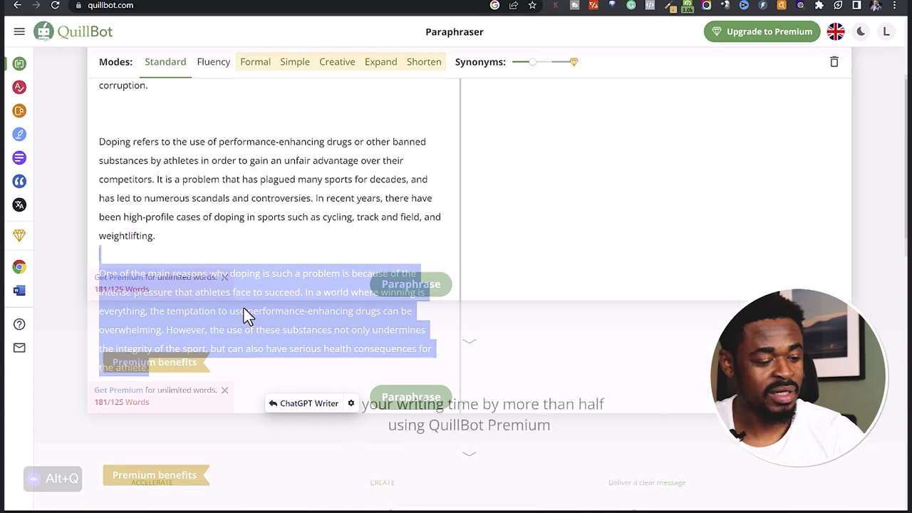
left_click(416, 292)
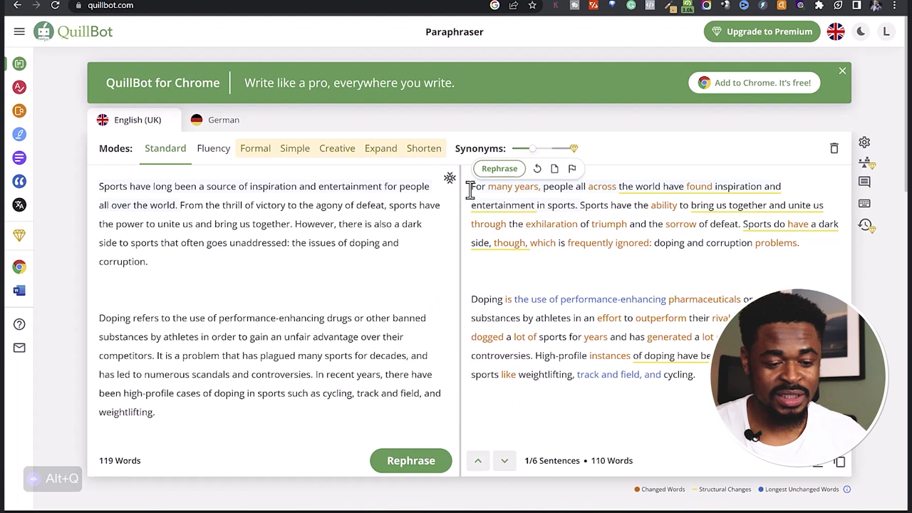
Copy the paraphrased text from QuillBot, replace the text in ZeroGPT with it and run the detection
left_click_drag(472, 189, 805, 470)
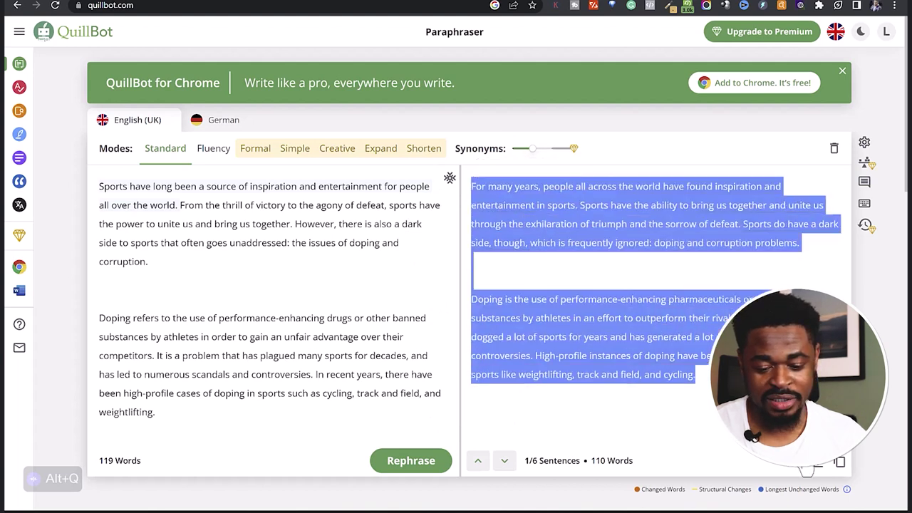
left_click(841, 464)
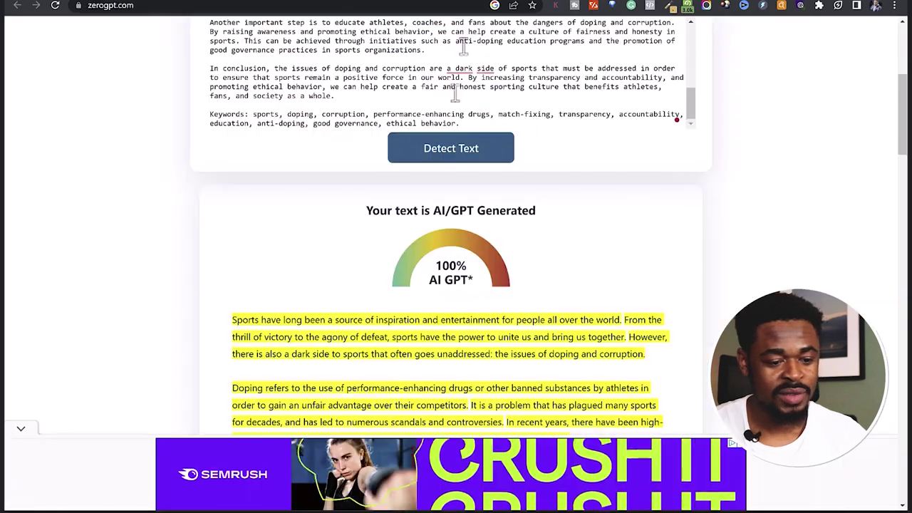
scroll(362, 95, "up", 3)
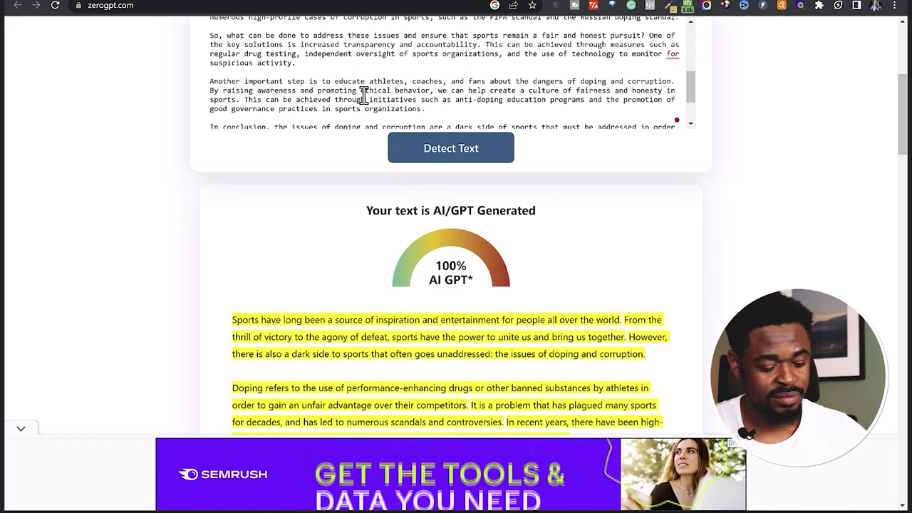
left_click(362, 95)
key("ctrl+a")
key("ctrl+v")
left_click(464, 153)
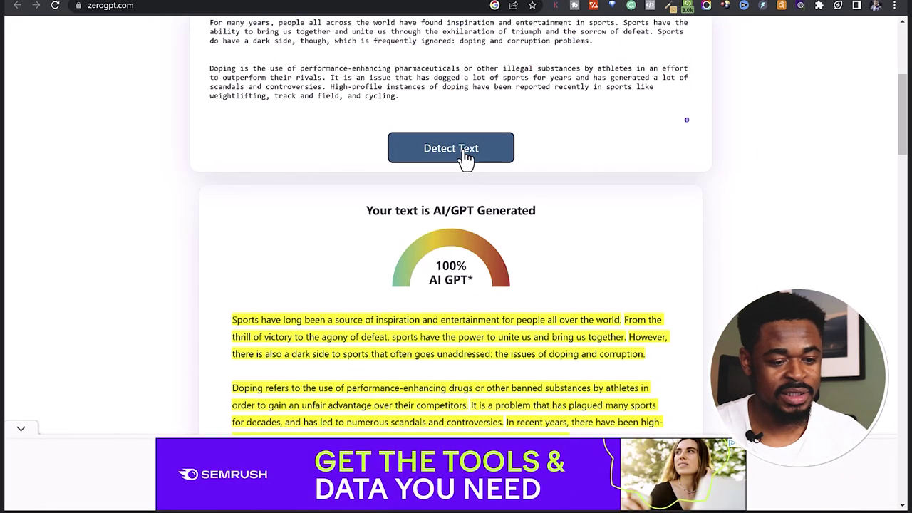
scroll(456, 277, "down", 3)
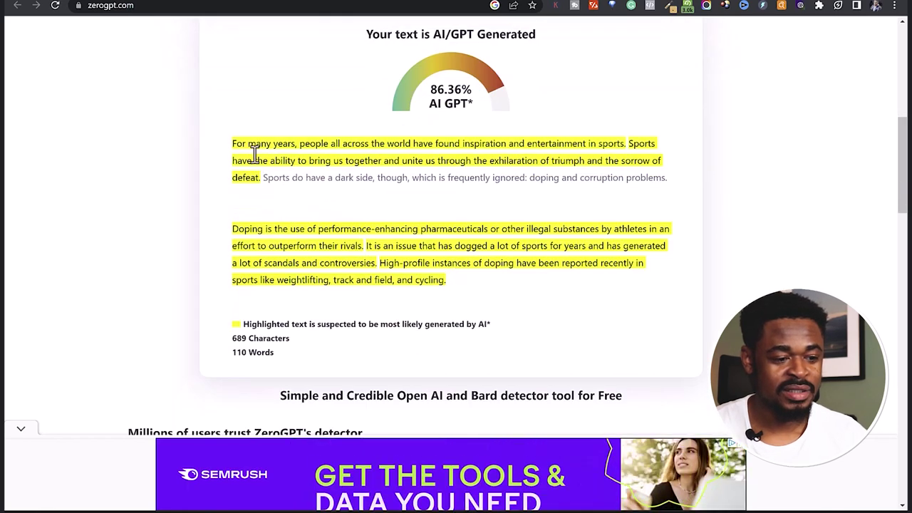
Rephrase the two paragraphs again in QuillBot, and run the ZeroGPT detection on the new version
left_click(193, 2)
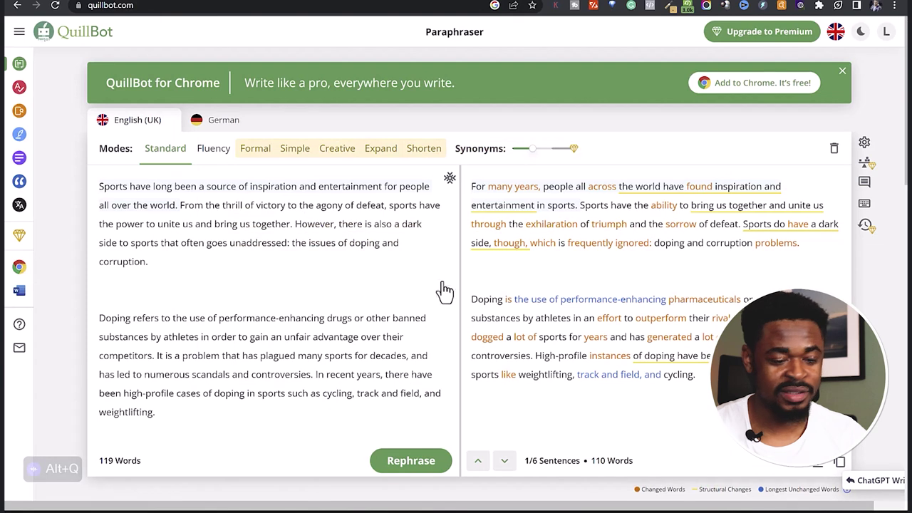
left_click(421, 463)
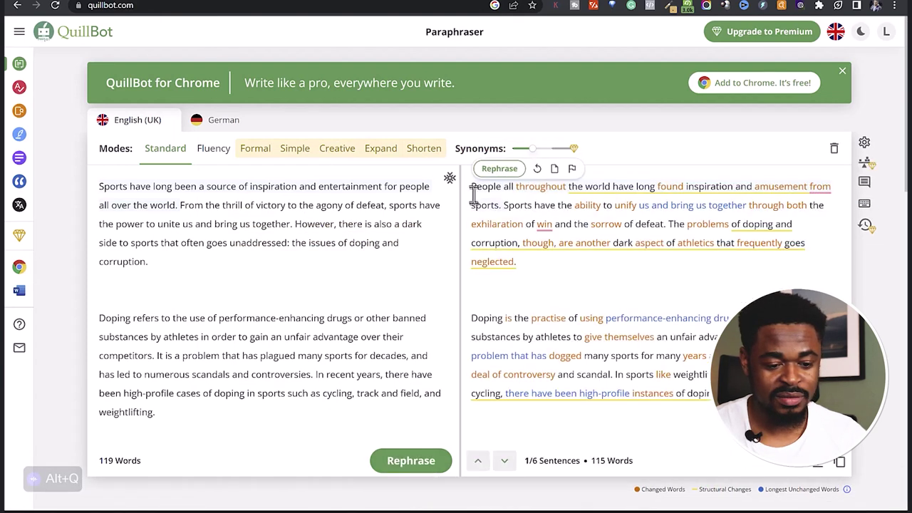
left_click_drag(471, 186, 666, 356)
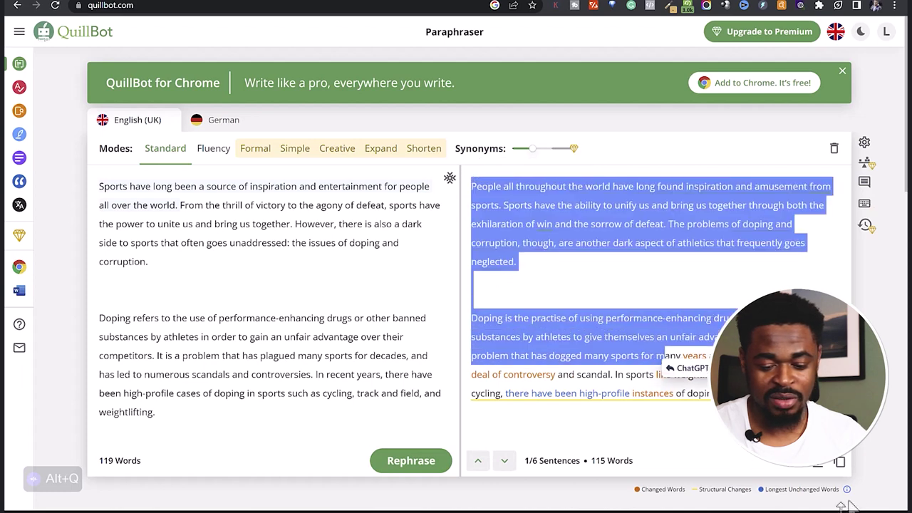
key("ctrl+c")
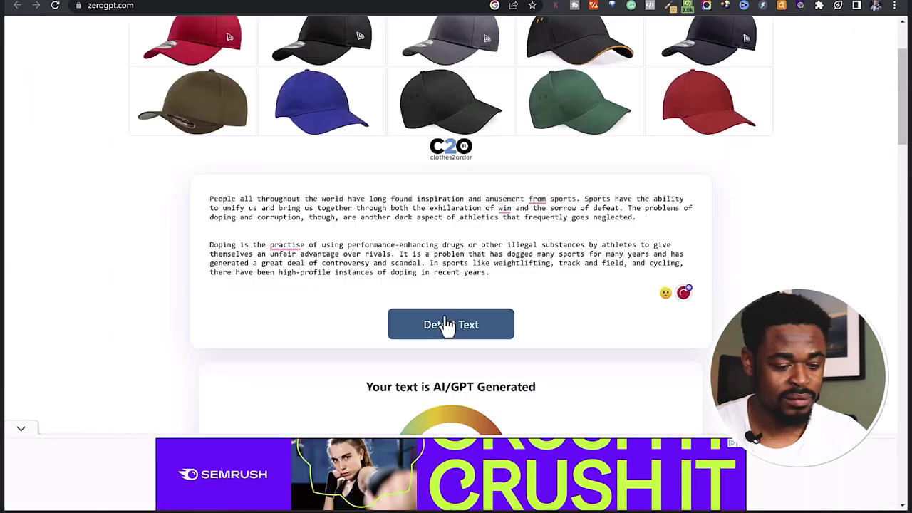
left_click(444, 324)
scroll(444, 321, "down", 2)
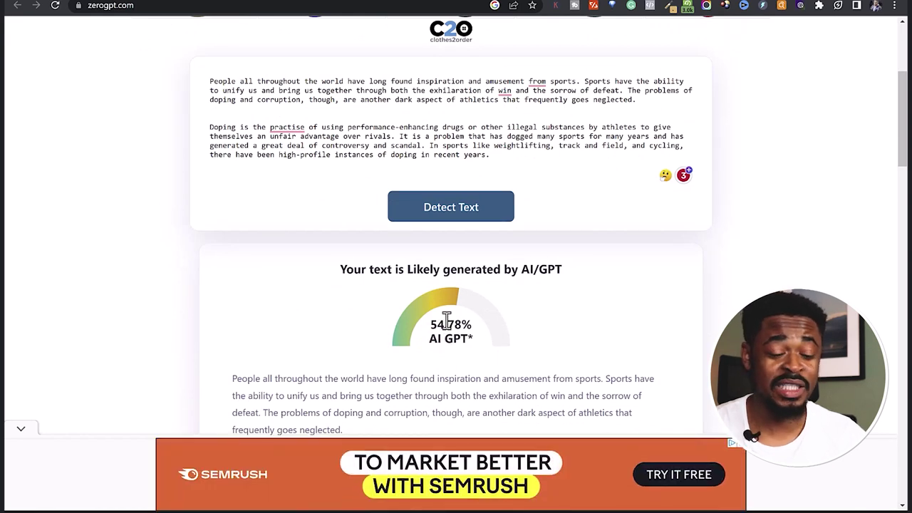
Examine which paragraphs ZeroGPT highlights as AI-written, and compare them with the source text in QuillBot and ChatGPT
scroll(448, 324, "down", 3)
scroll(450, 335, "down", 2)
scroll(448, 325, "up", 2)
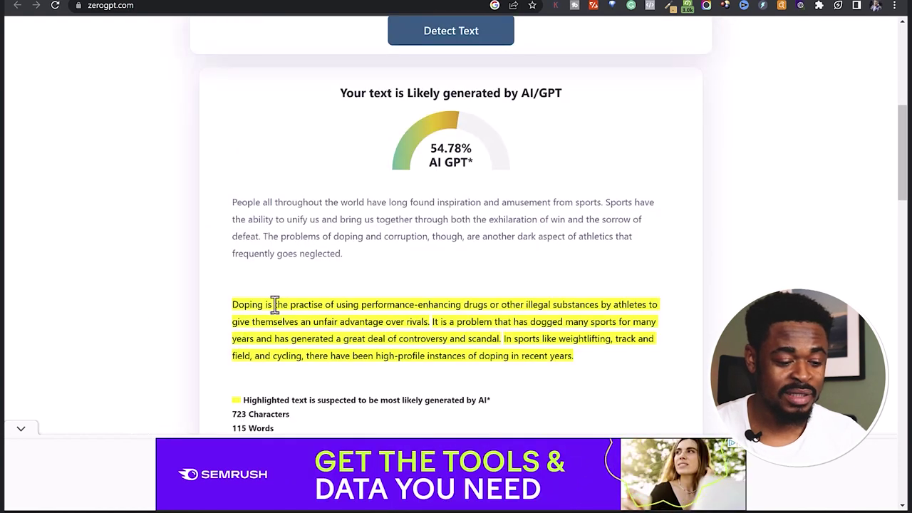
left_click_drag(235, 304, 573, 352)
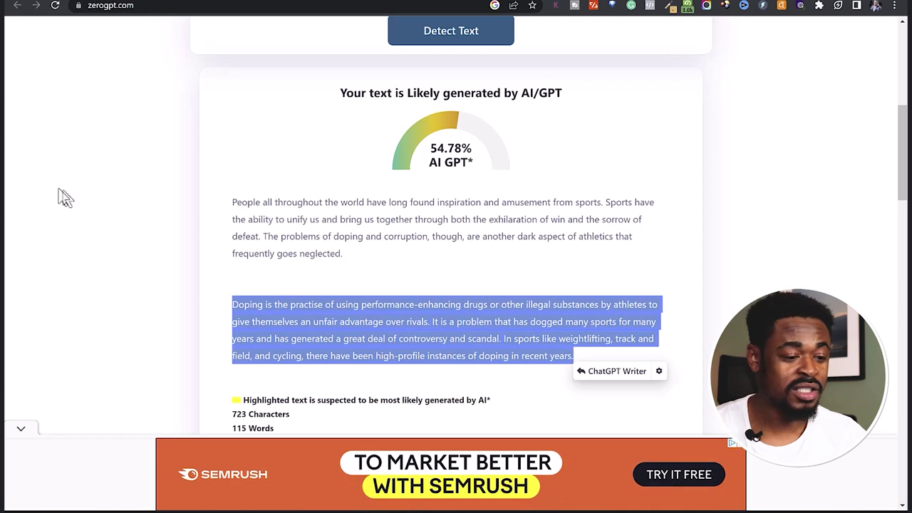
left_click(63, 197)
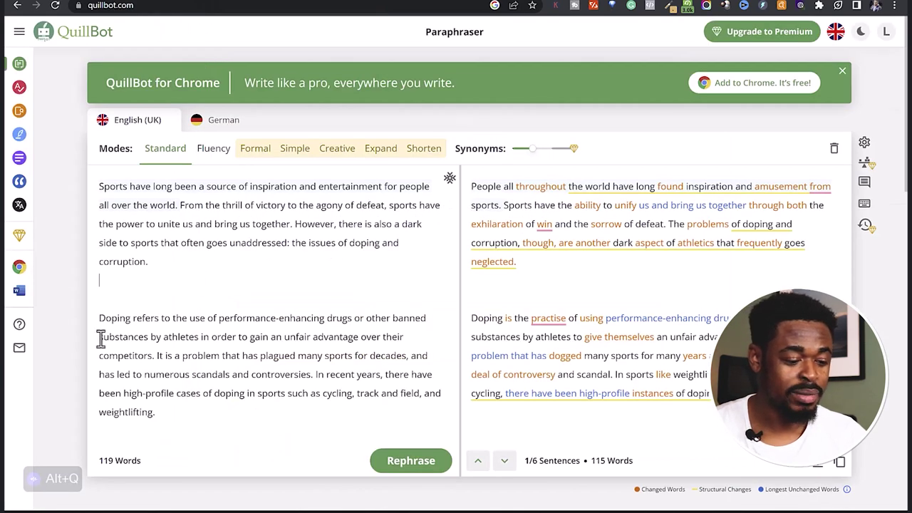
left_click_drag(130, 352, 155, 412)
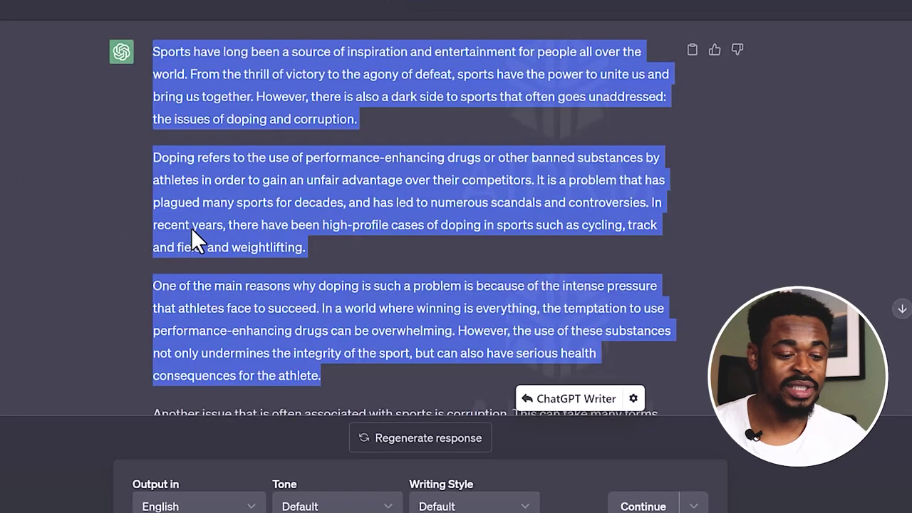
left_click(193, 229)
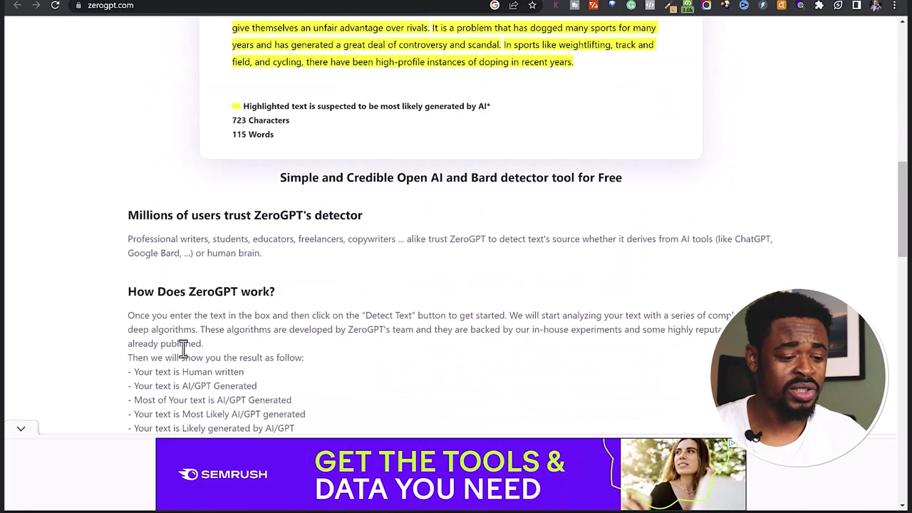
scroll(171, 339, "up", 5)
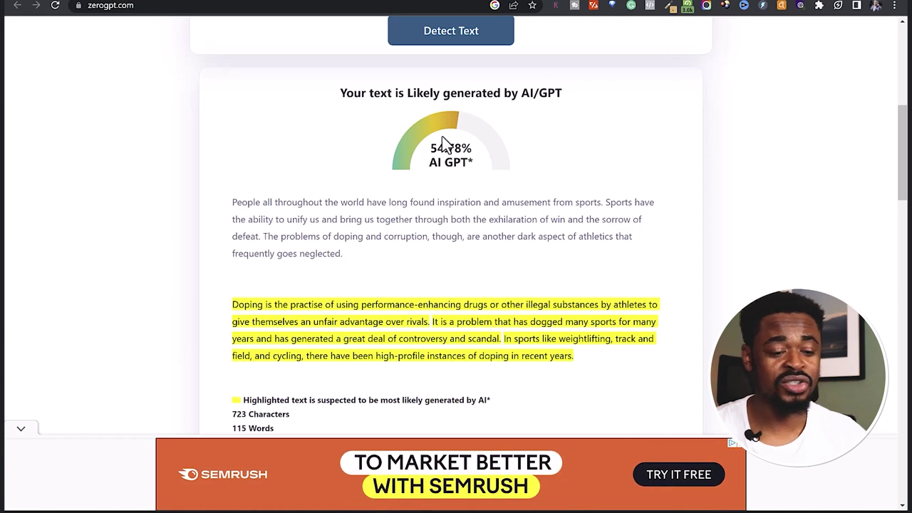
left_click_drag(235, 305, 583, 363)
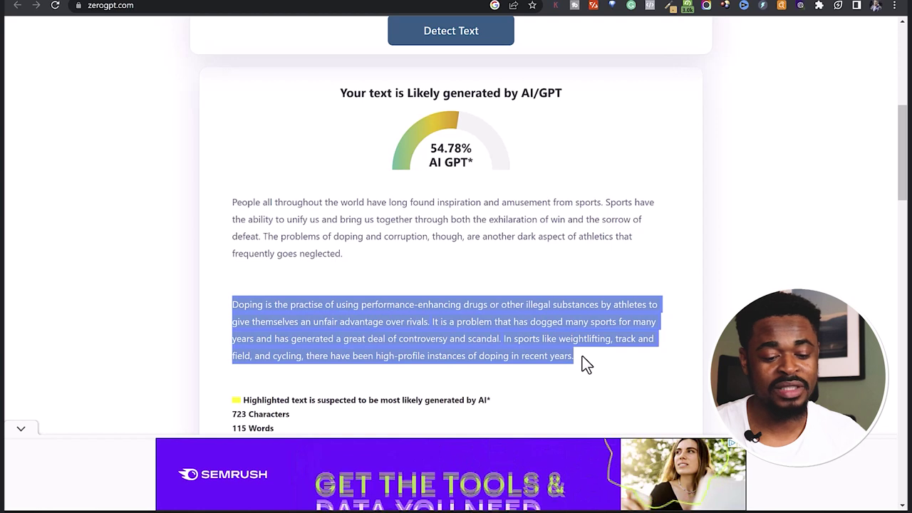
left_click(580, 356)
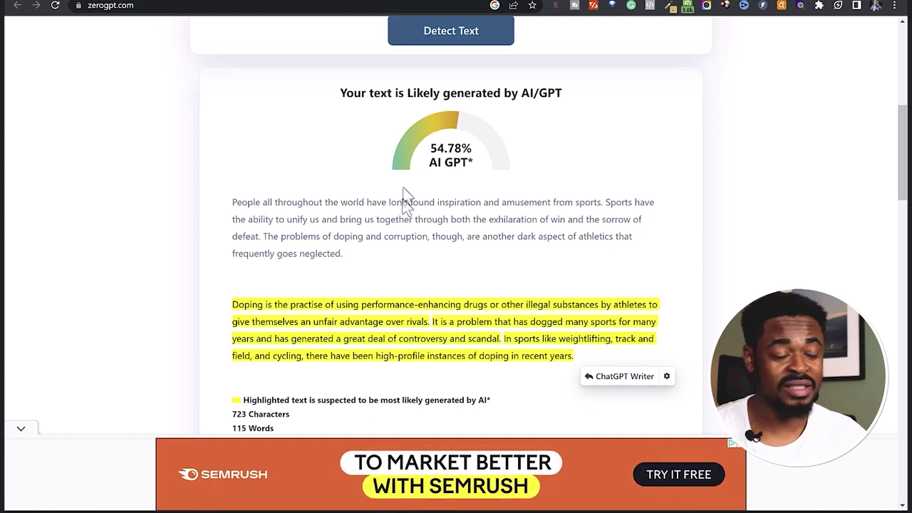
Switch to ChatGPT and submit the prompt "Rewrite the above content so that it is not detected as ai content by ai content detectors."
key("ctrl+Tab")
left_click(412, 462)
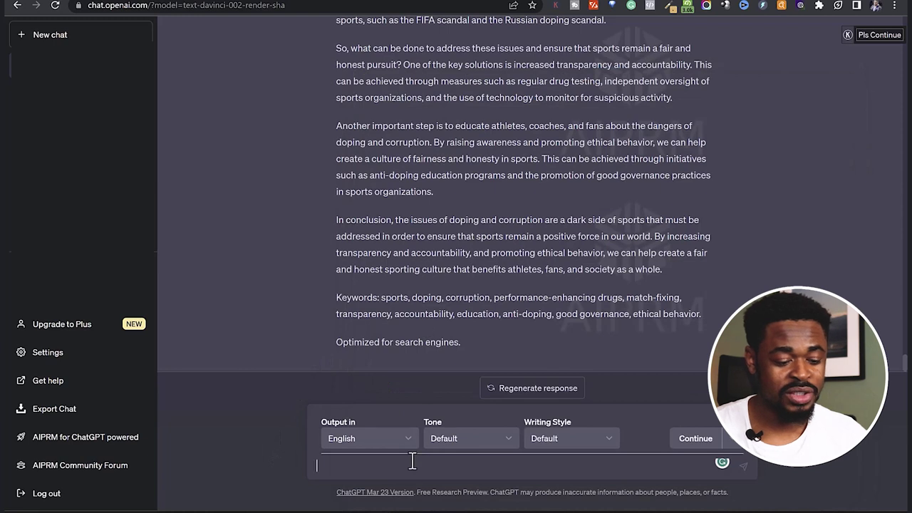
key("ctrl+v")
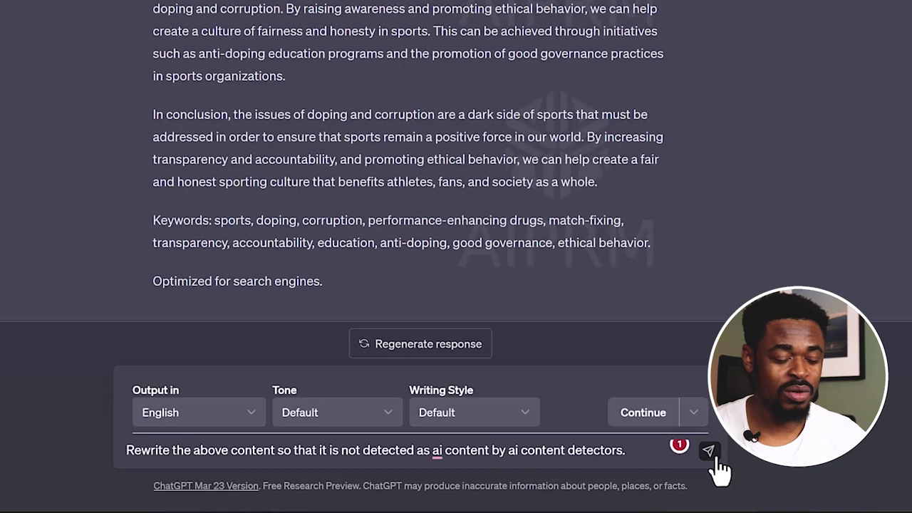
left_click(715, 456)
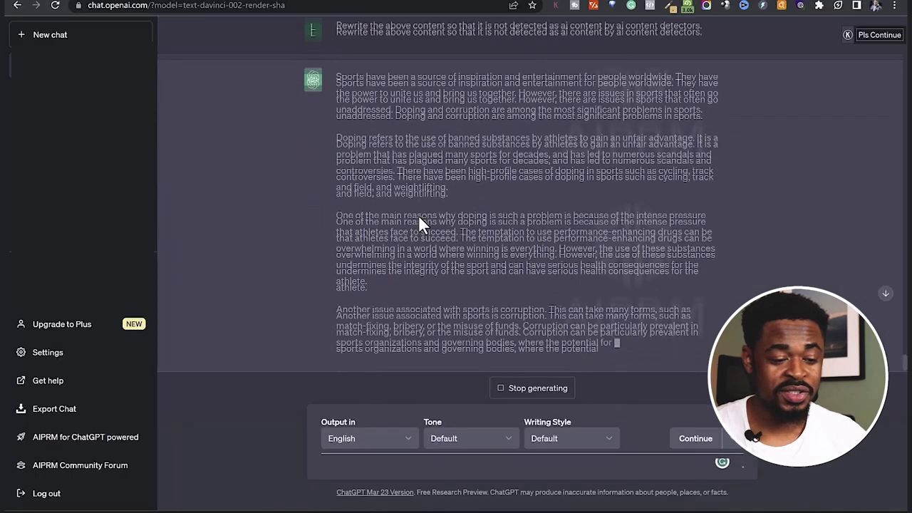
Copy the first three paragraphs of the rewritten doping and corruption article from the ChatGPT response
scroll(421, 223, "up", 3)
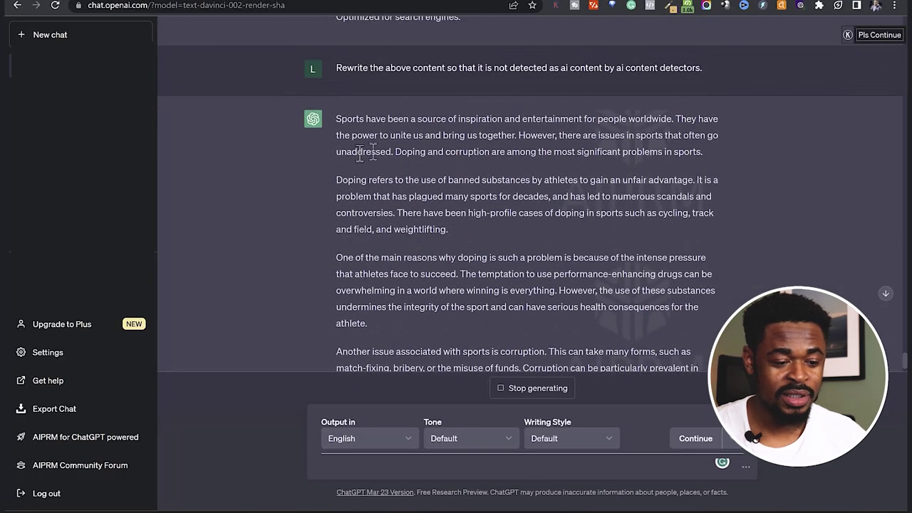
left_click_drag(335, 120, 440, 324)
key("ctrl+c")
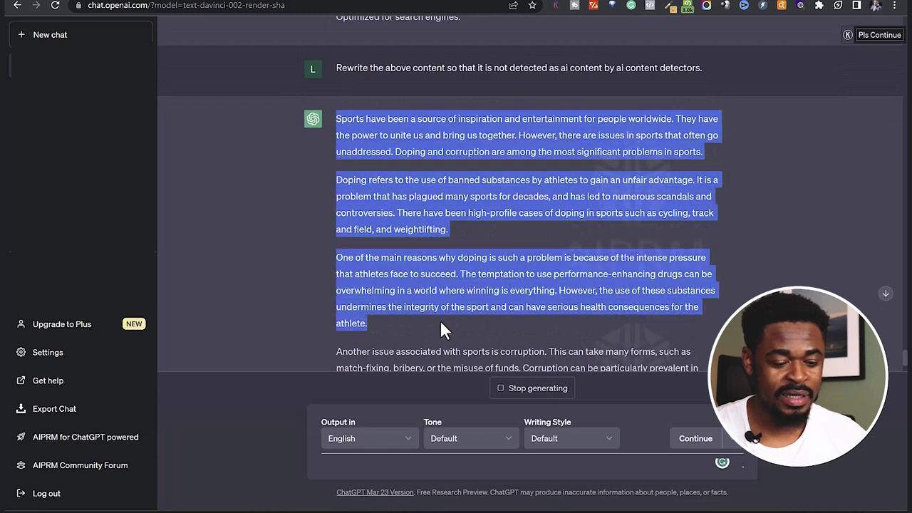
right_click(426, 307)
left_click(472, 76)
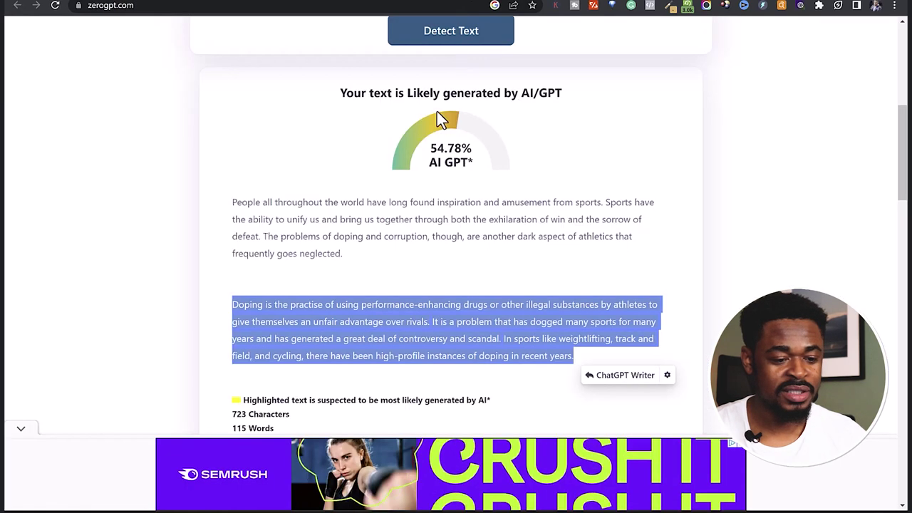
Replace the text in ZeroGPT with the three rewritten paragraphs, run the detection and review the result
scroll(427, 136, "up", 2)
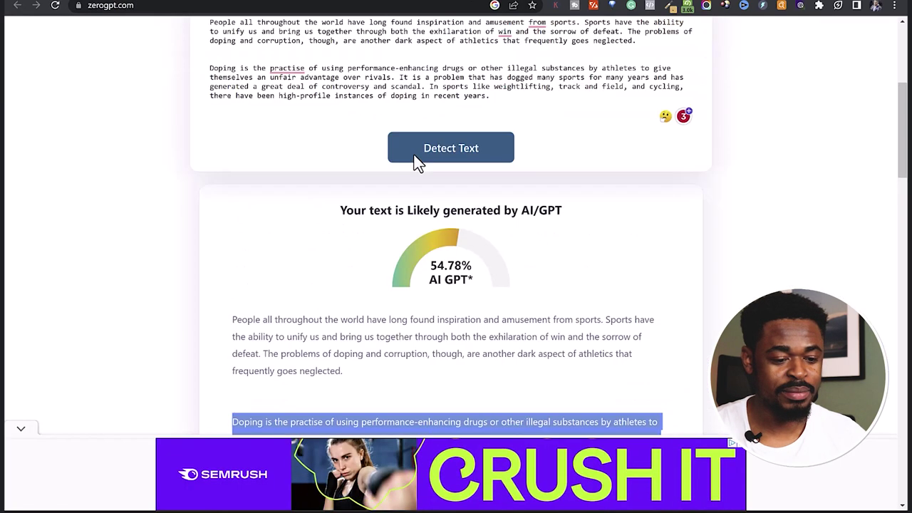
scroll(414, 154, "up", 2)
left_click(414, 125)
key("ctrl+a")
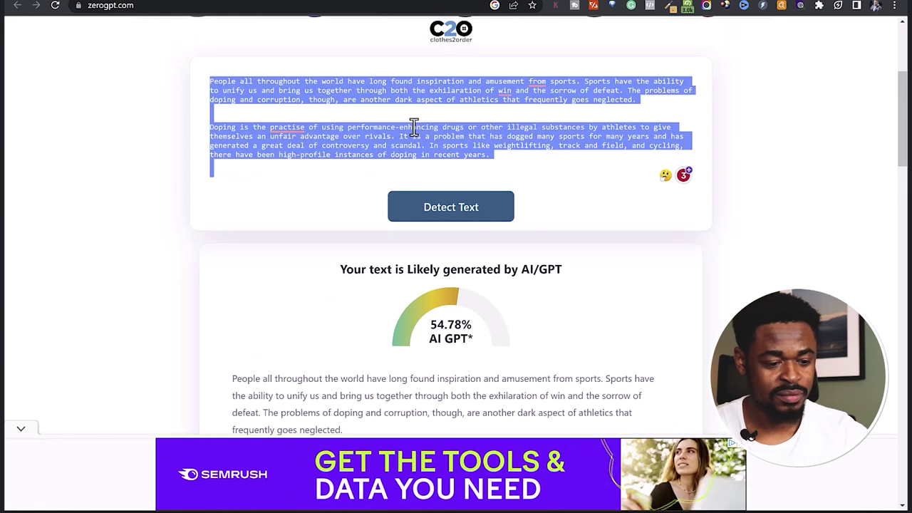
key("ctrl+v")
left_click(449, 218)
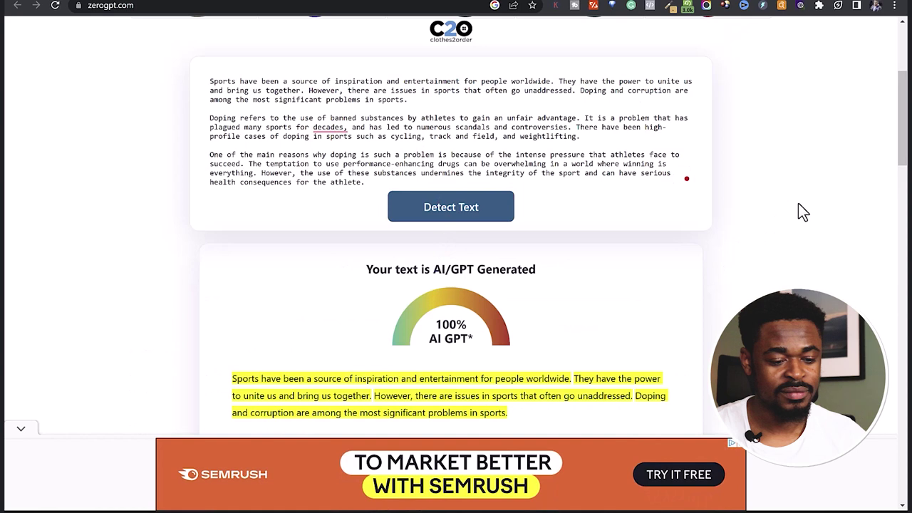
scroll(801, 210, "down", 2)
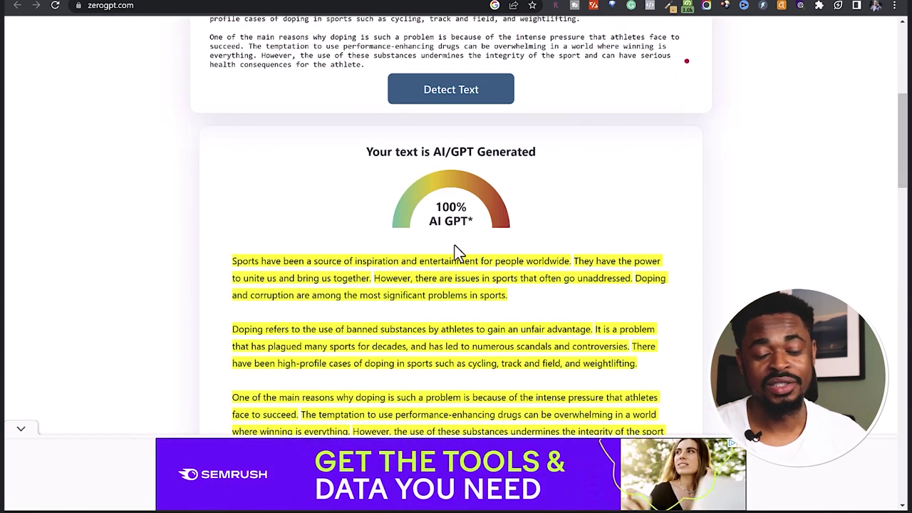
Switch to QuillBot and paraphrase the first two paragraphs of the ChatGPT rewrite in place of the existing source text
key("ctrl+Tab")
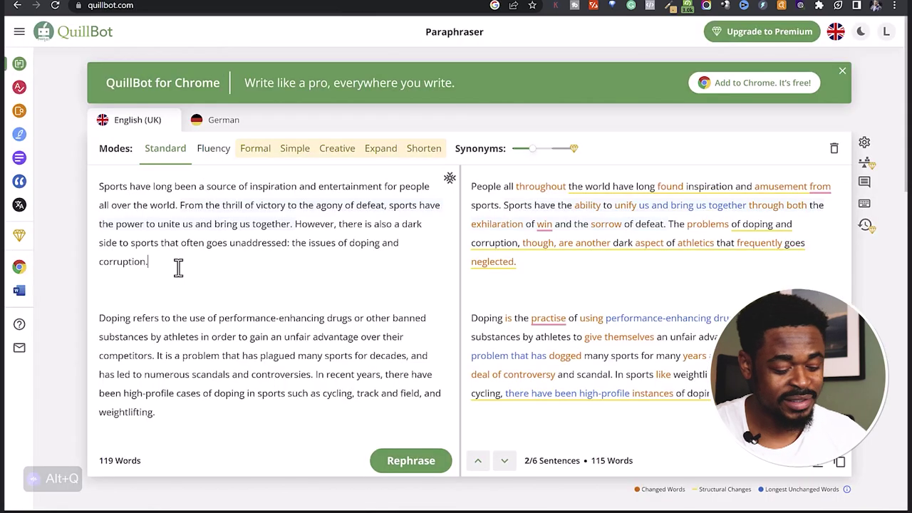
key("ctrl+a")
type("Sports have been a source of inspiration and entertainment for people worldwide. They have the power to unite us and bring us together. However, there are issues in sports that often go unaddressed. Doping and corruption are among the most significant problems in sports.  Doping refers to the use of banned substances by athletes to gain an unfair advantage. It is a problem that has plagued many sports for decades, and has led to numerous scandals and controversies. There have been high-profile cases of doping in sports such as cycling, track and field, and weightlifting.")
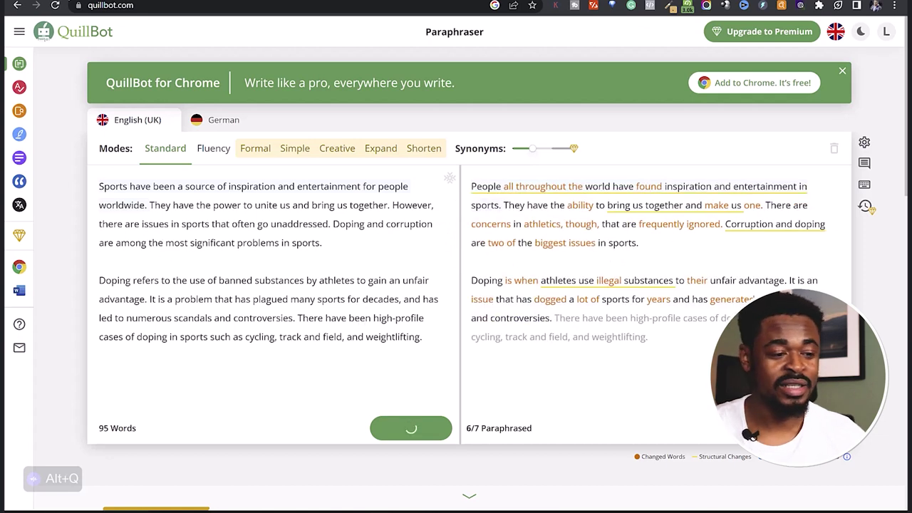
Switch to ChatGPT and submit the prompt "give me keywords for this article" below the rewritten article
left_click(91, 3)
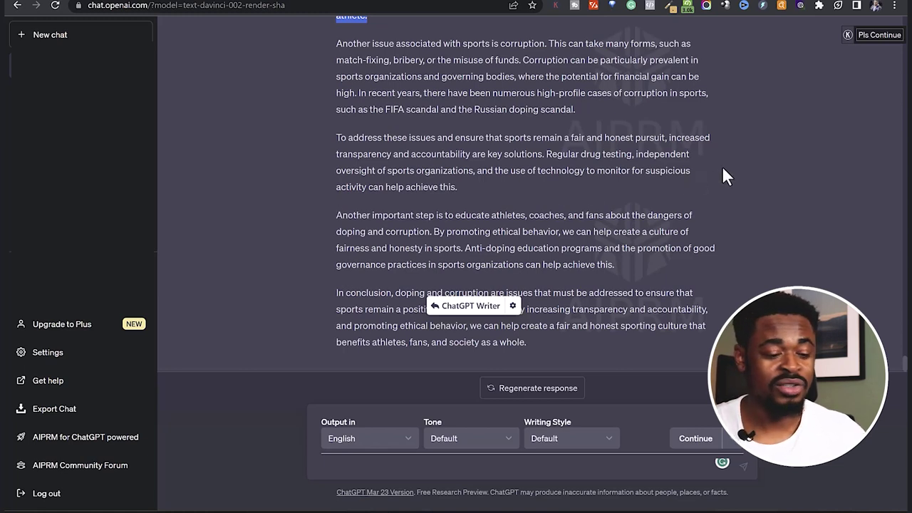
scroll(421, 190, "up", 10)
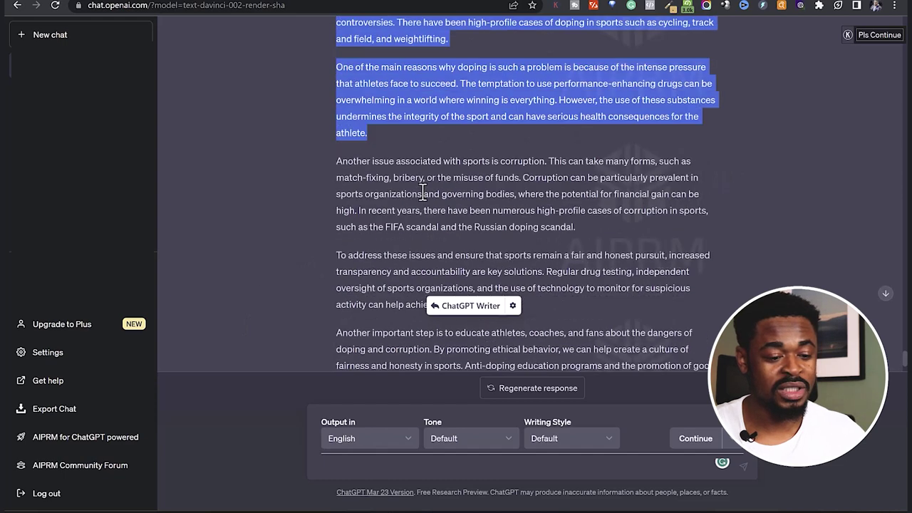
scroll(422, 193, "down", 10)
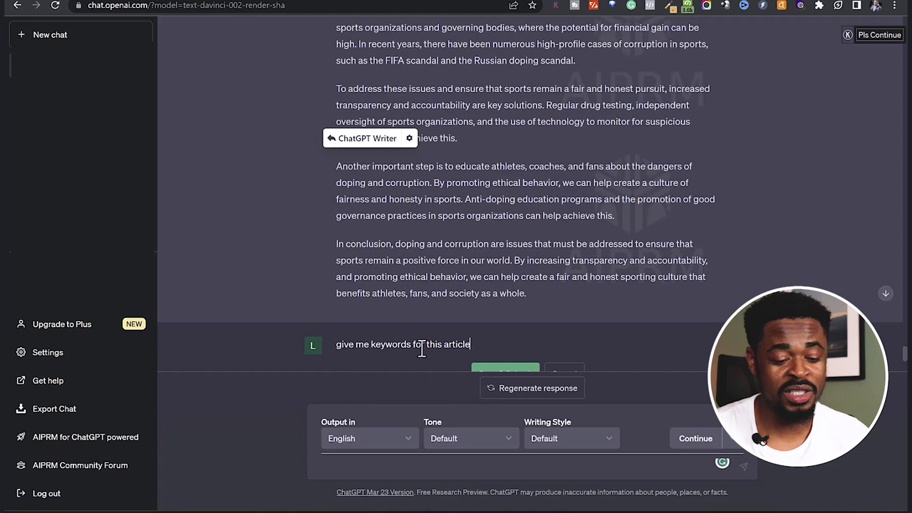
left_click(504, 373)
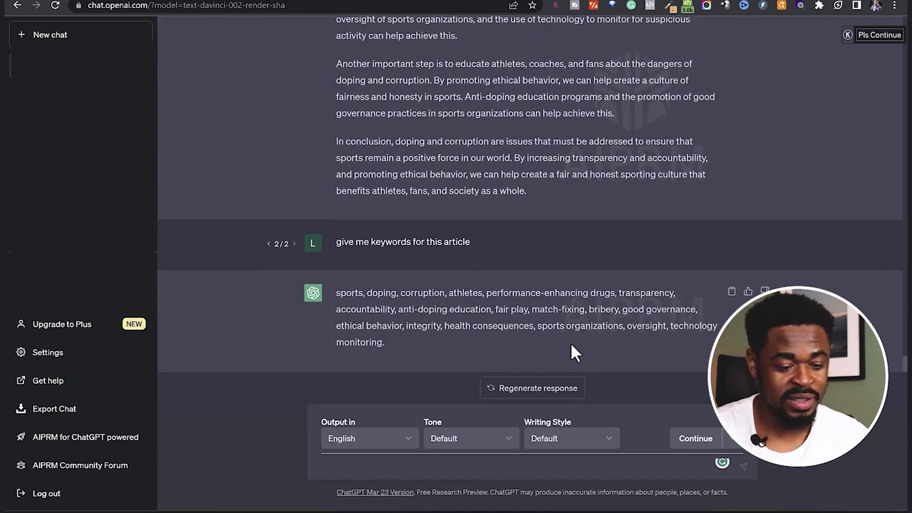
Change the keyword prompt to "suggest keywords for this article" and resubmit it
left_click(765, 243)
left_click_drag(516, 206, 305, 214)
type("sugg")
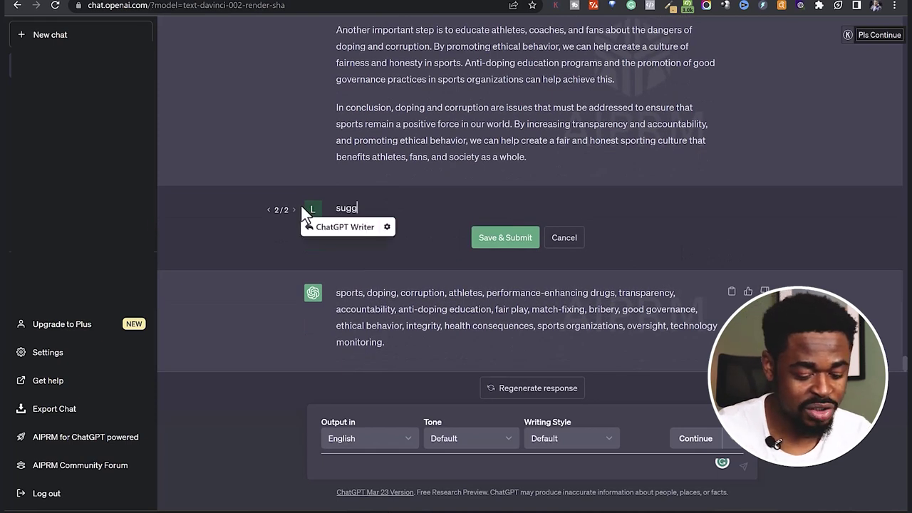
type("est keyw")
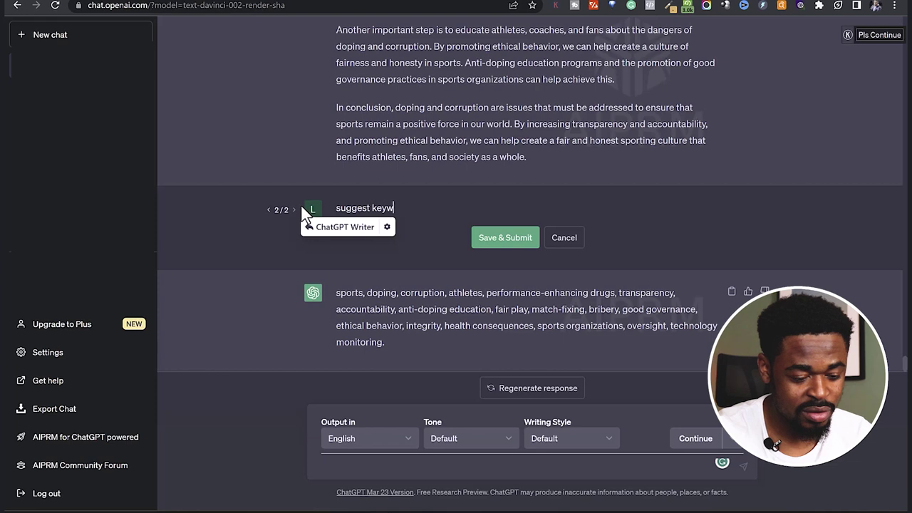
type("ords for this ")
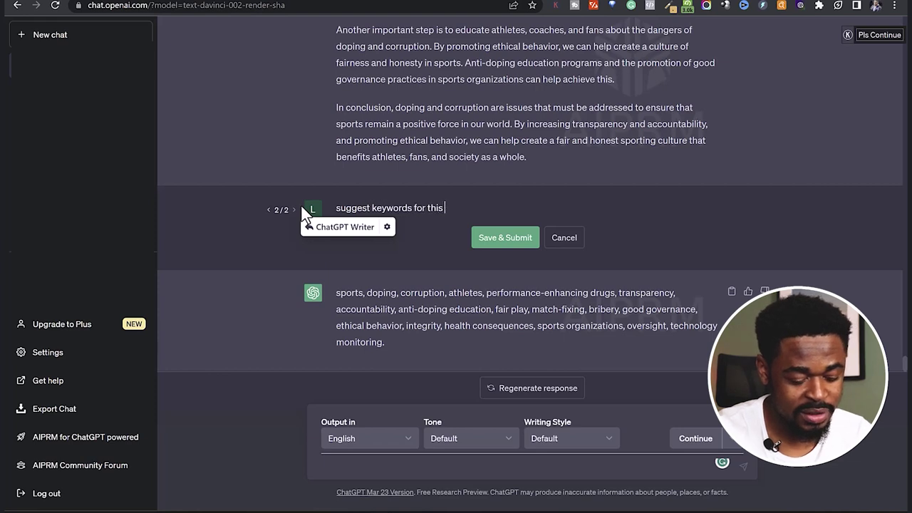
type("article")
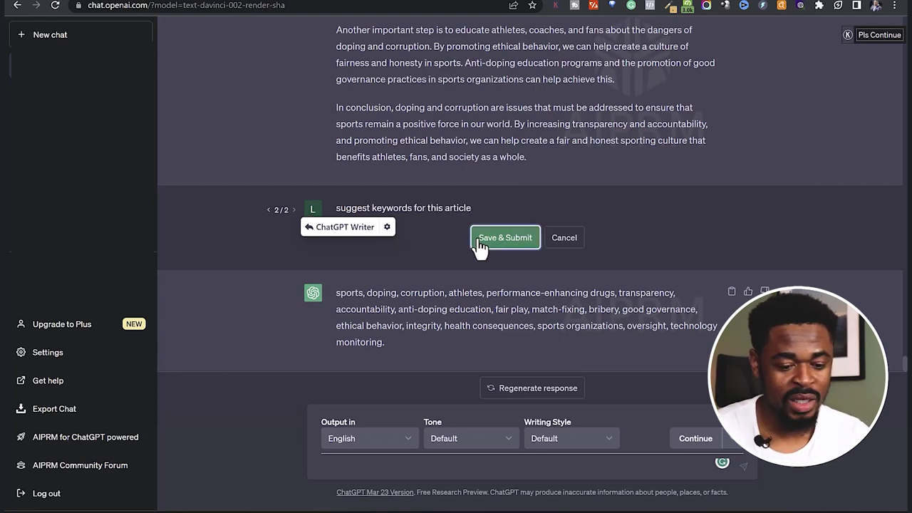
left_click(488, 239)
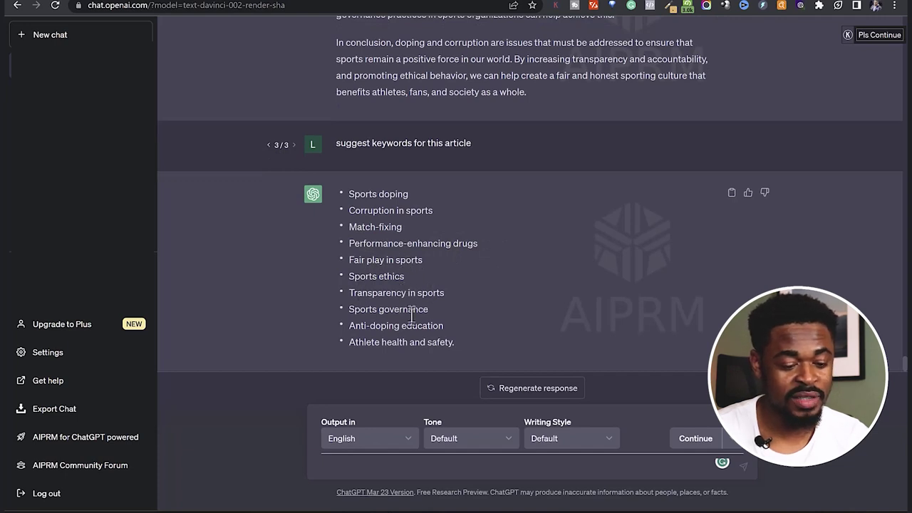
scroll(463, 328, "up", 2)
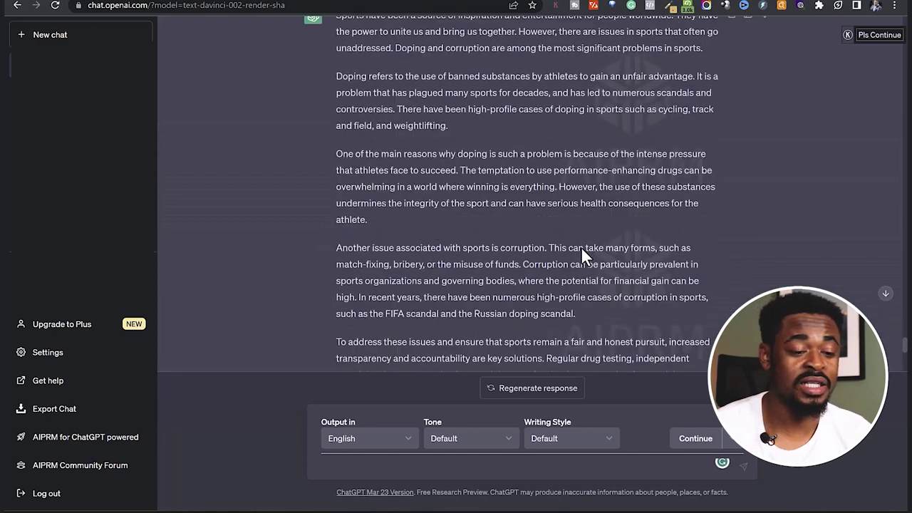
scroll(581, 247, "up", 3)
scroll(582, 256, "up", 3)
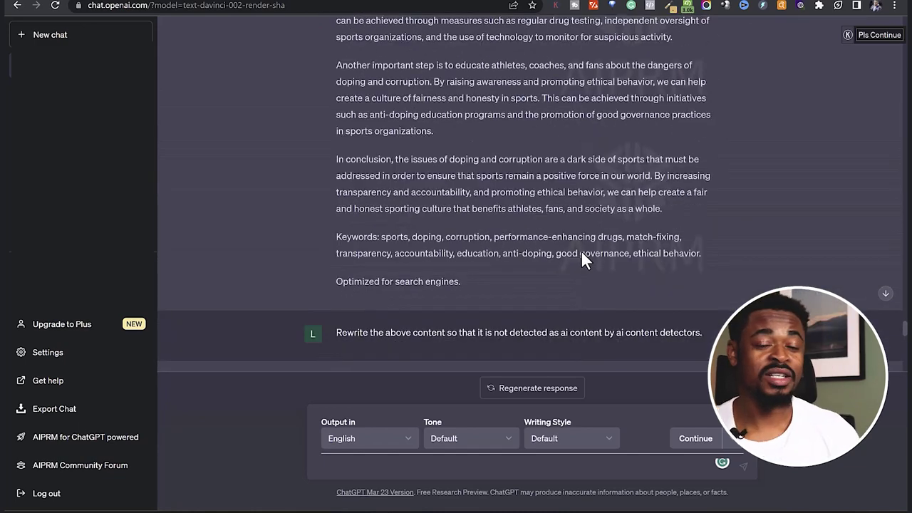